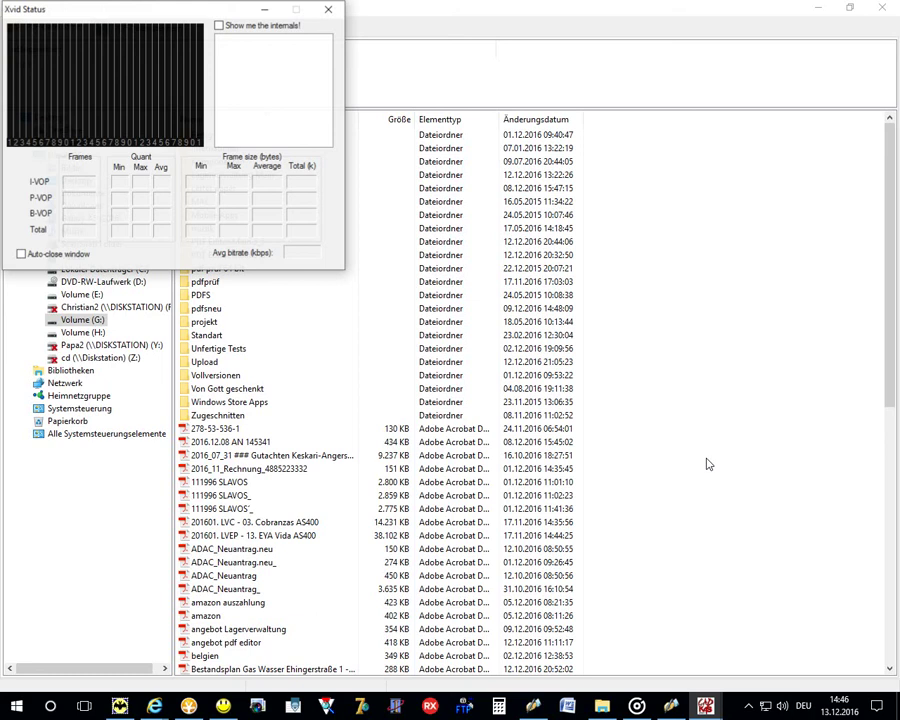
Close the Xvid status window, then move from Passwort Knacker to the PDF Editor window.
{"action": "left_click", "coordinate": [329, 12]}
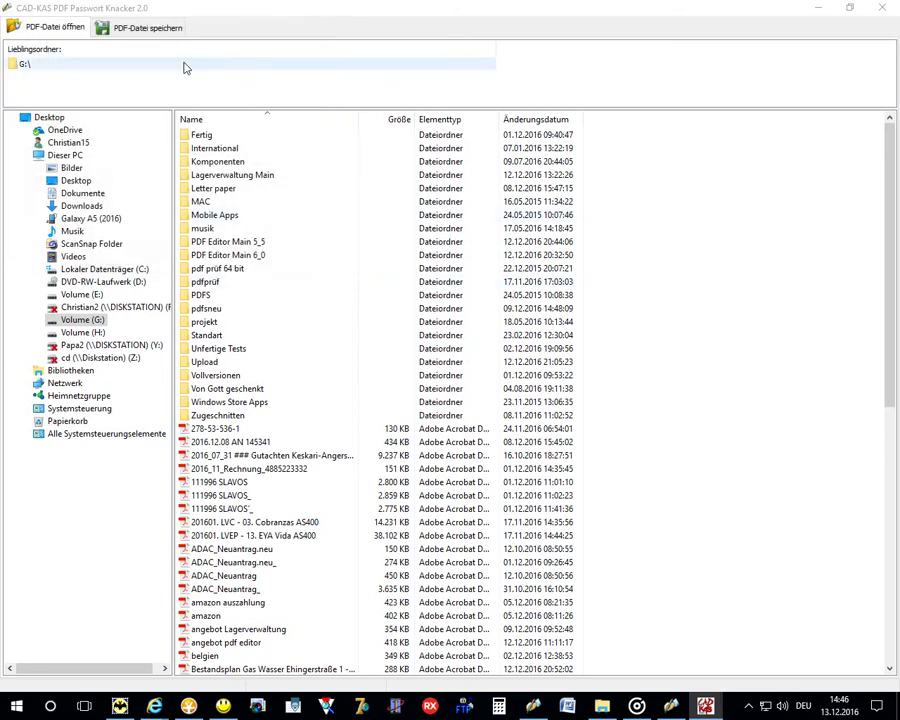
{"action": "left_click", "coordinate": [30, 12]}
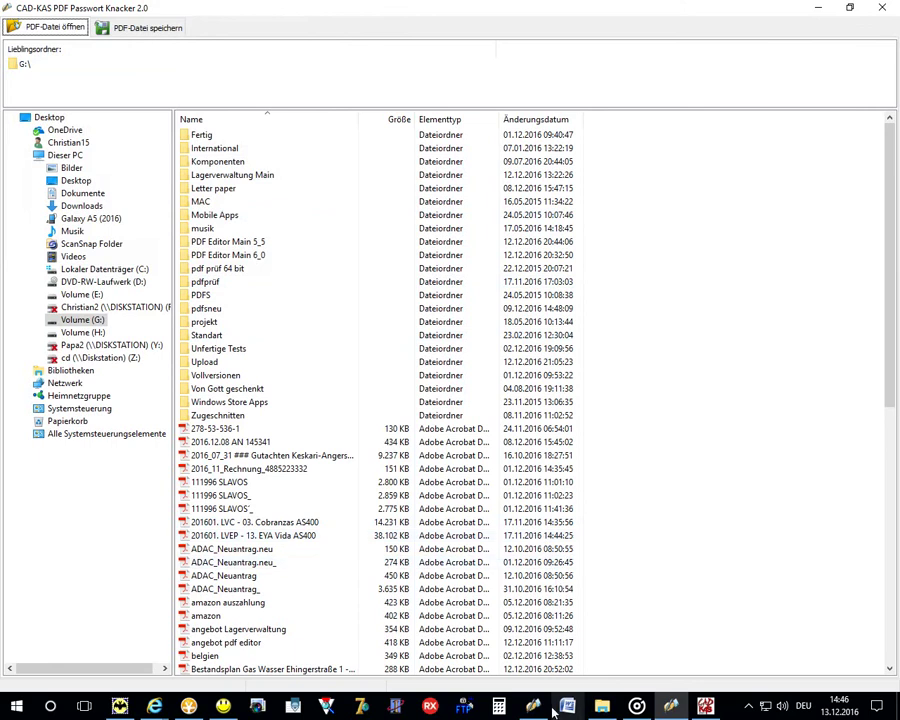
{"action": "mouse_move", "coordinate": [549, 714]}
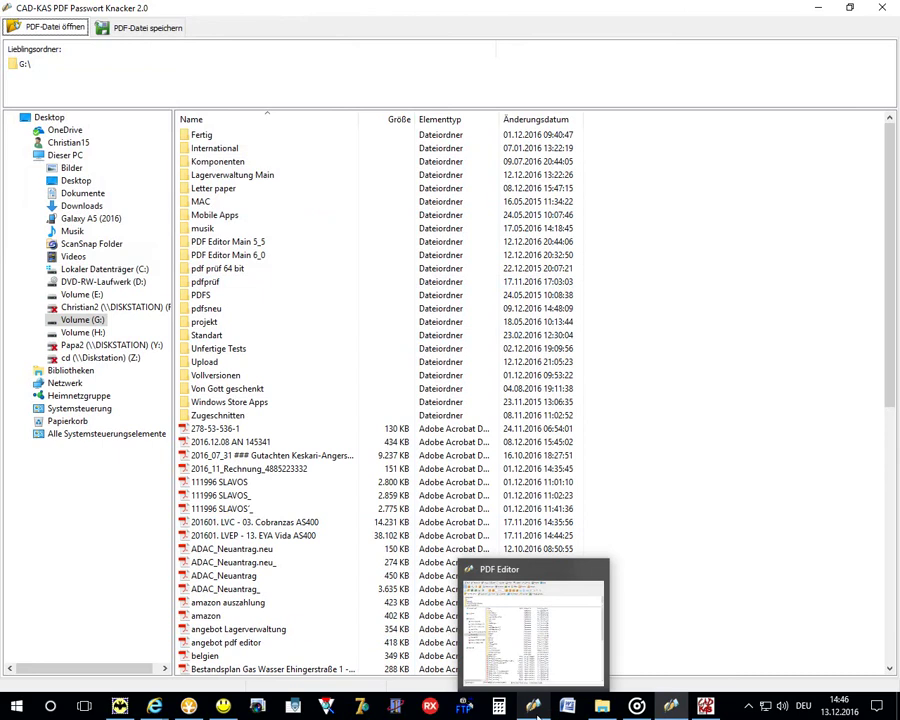
{"action": "left_click", "coordinate": [537, 714]}
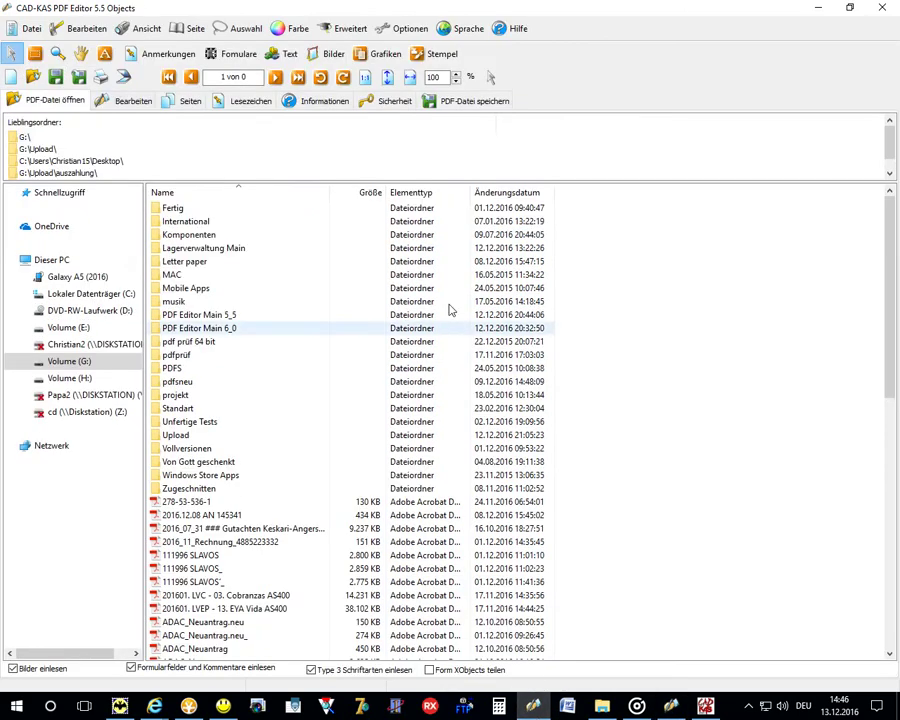
Create a new blank PDF document with the proposed page size.
{"action": "left_click", "coordinate": [30, 28]}
{"action": "left_click", "coordinate": [50, 73]}
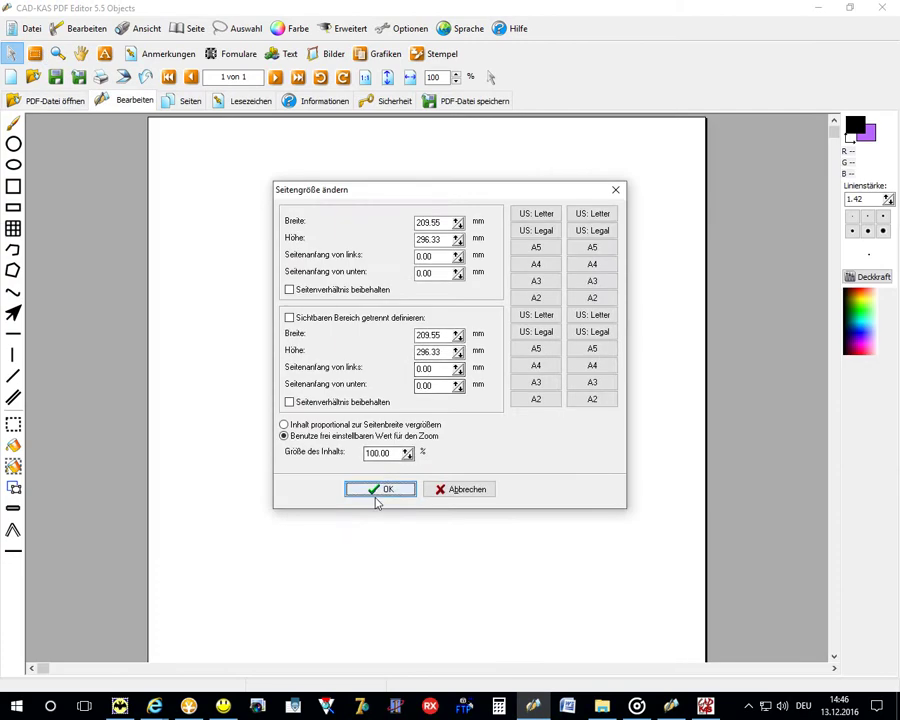
{"action": "left_click", "coordinate": [374, 490]}
Add the text 'sdfsf' near the page's upper left and show the Sicherheit settings.
{"action": "left_click", "coordinate": [287, 57]}
{"action": "left_click", "coordinate": [240, 72]}
{"action": "left_click", "coordinate": [263, 232]}
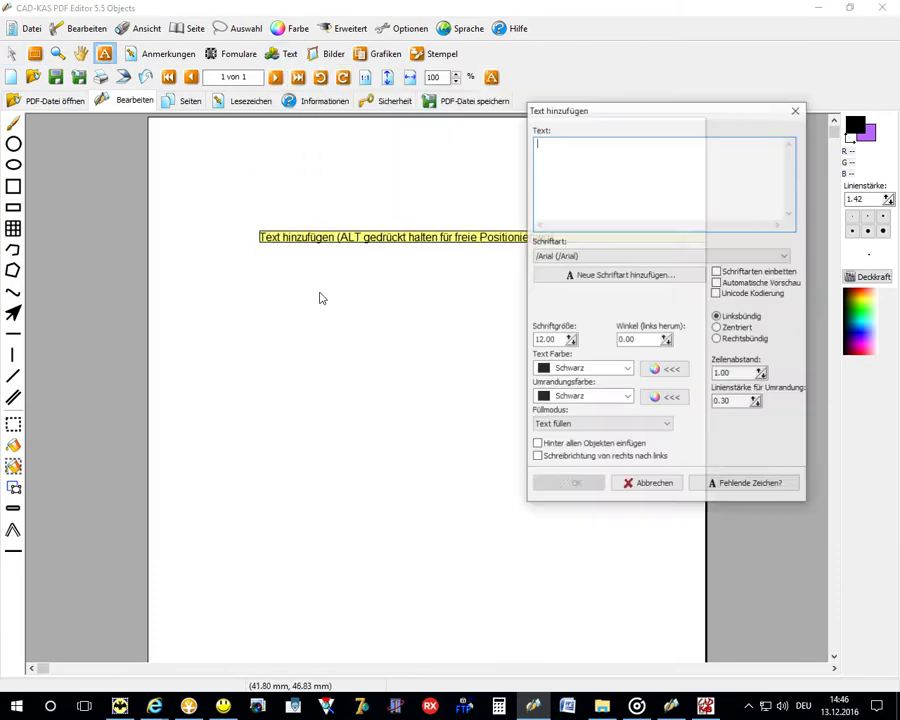
{"action": "type", "text": "sdfsf"}
{"action": "left_click", "coordinate": [596, 484]}
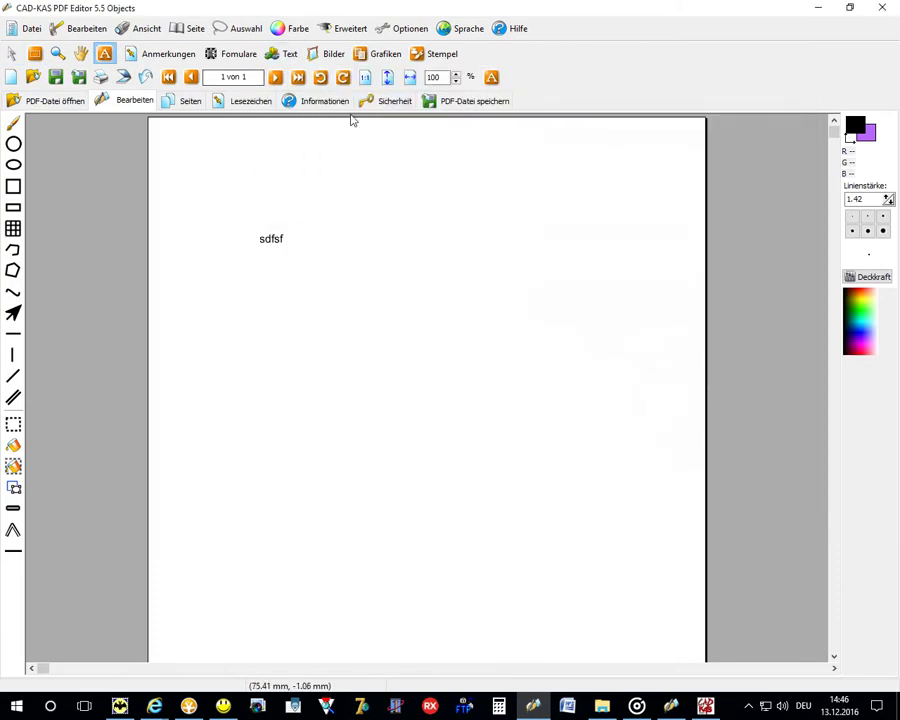
{"action": "left_click", "coordinate": [378, 102]}
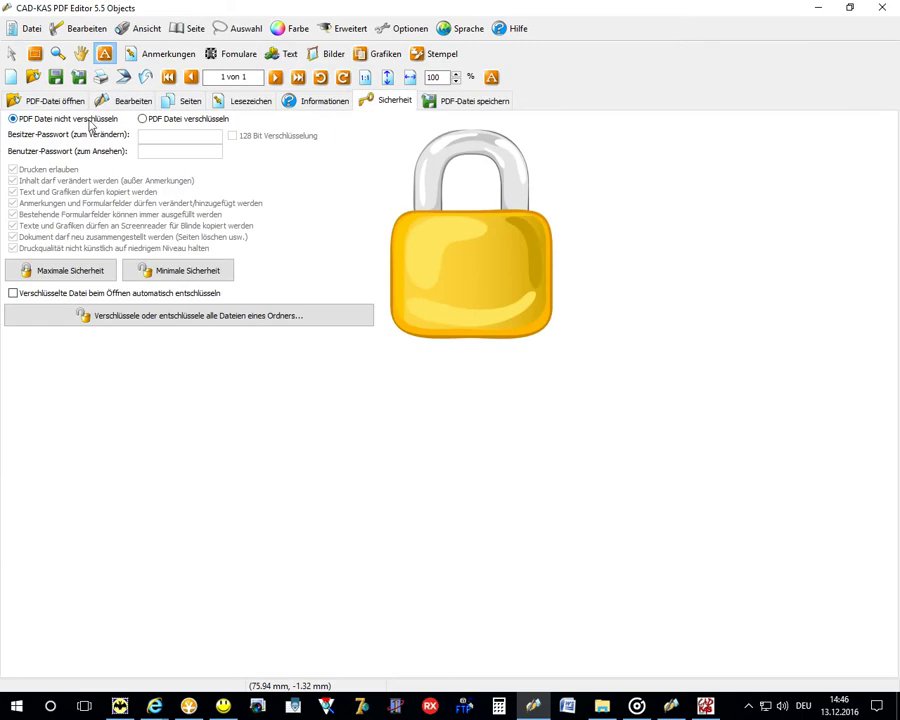
Turn on PDF encryption with an owner password and Maximale Sicherheit restrictions.
{"action": "left_click", "coordinate": [143, 119]}
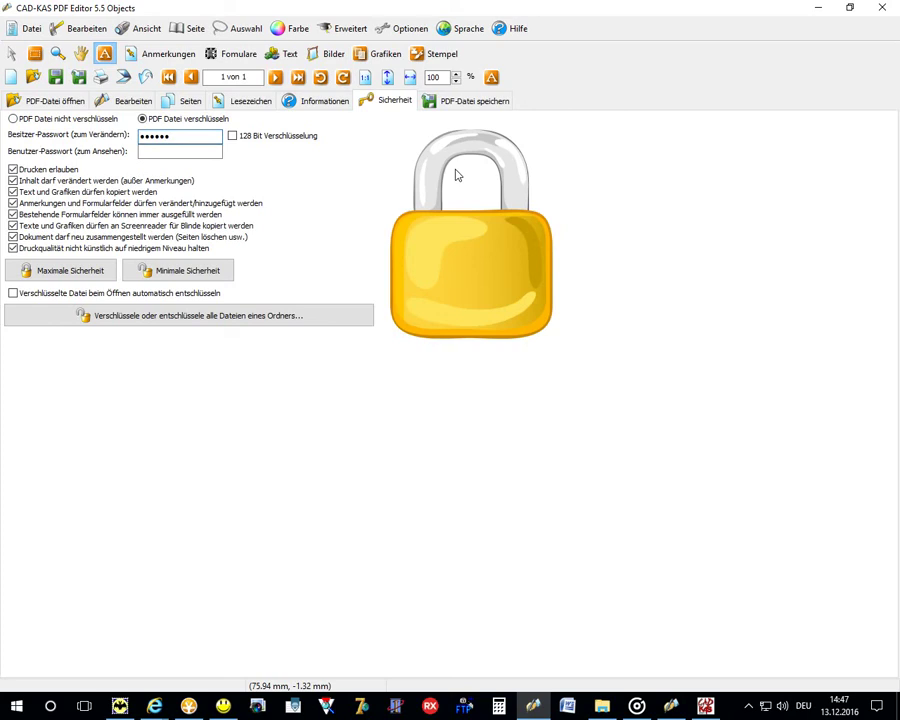
{"action": "left_click", "coordinate": [56, 76]}
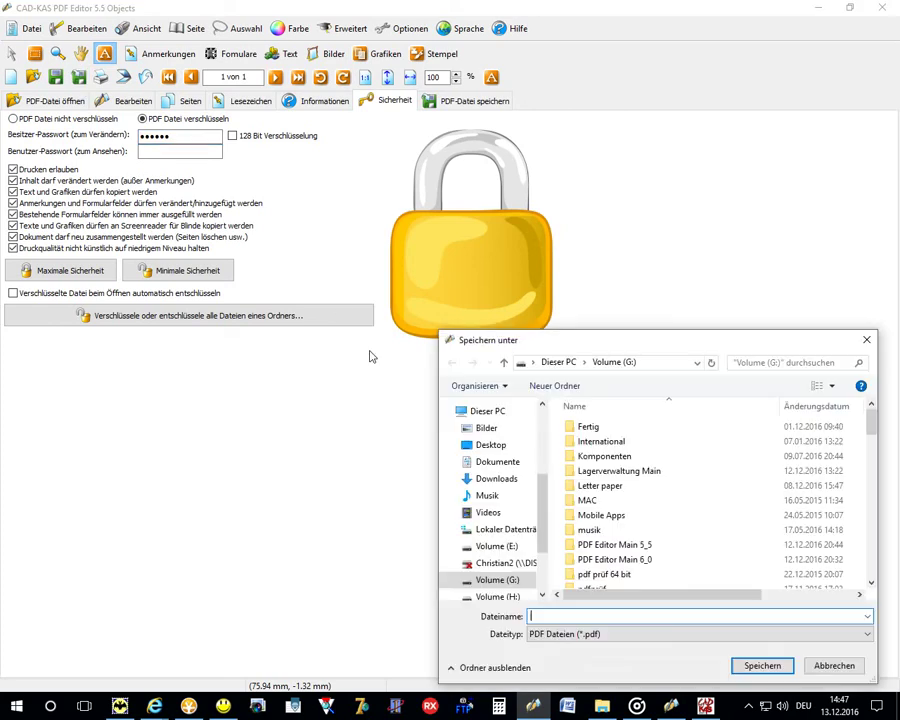
{"action": "left_click", "coordinate": [866, 341]}
{"action": "left_click", "coordinate": [88, 272]}
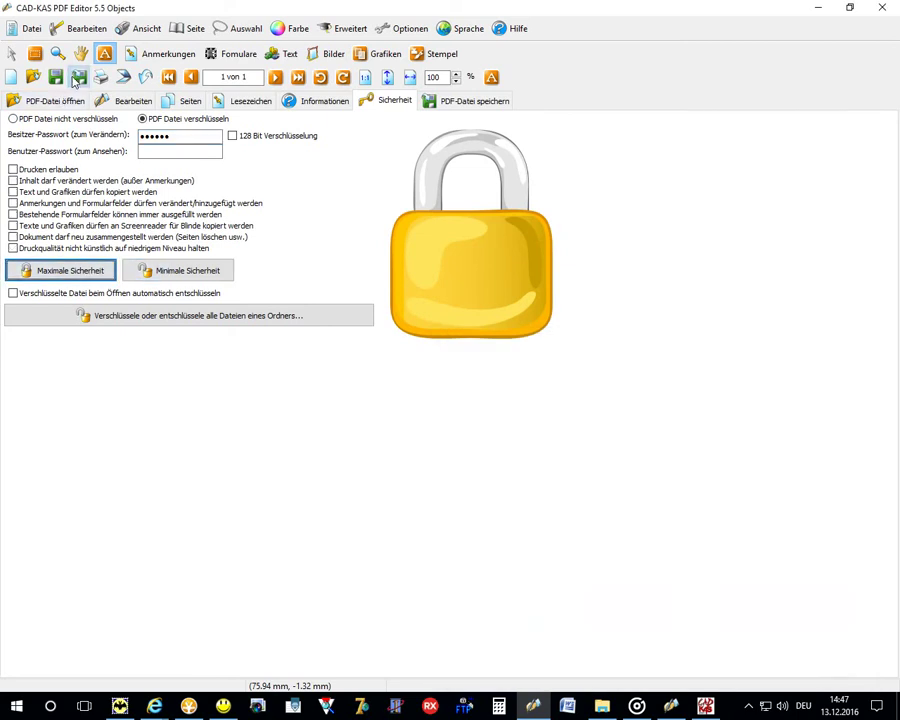
Save the encrypted document as tt.pdf.
{"action": "left_click", "coordinate": [78, 80]}
{"action": "type", "text": "tt"}
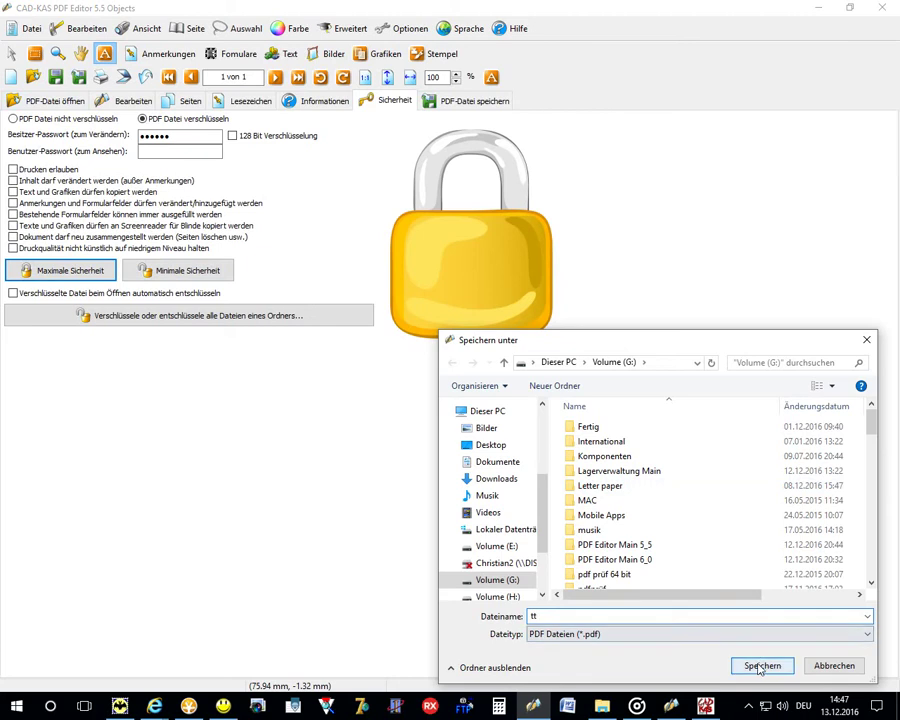
{"action": "left_click", "coordinate": [760, 666]}
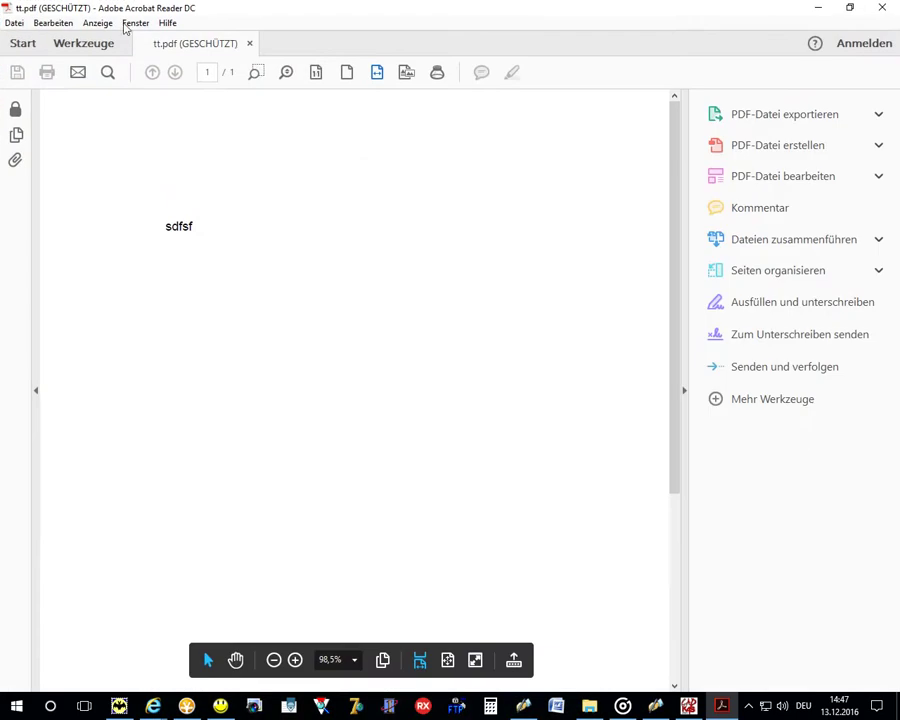
Review tt.pdf's security summary and details in the document properties.
{"action": "left_click", "coordinate": [14, 22]}
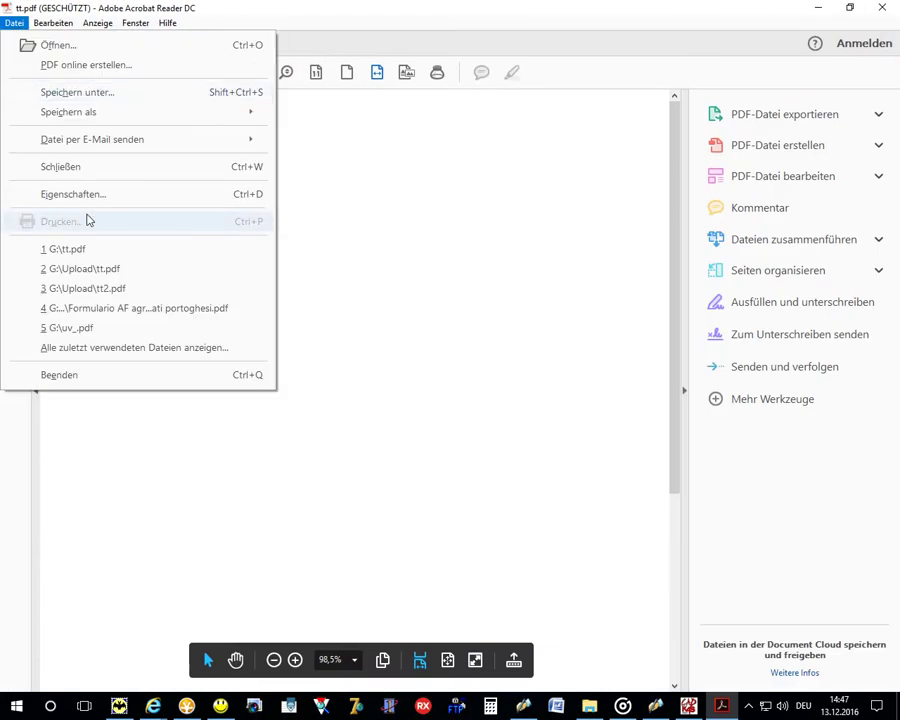
{"action": "left_click", "coordinate": [70, 194]}
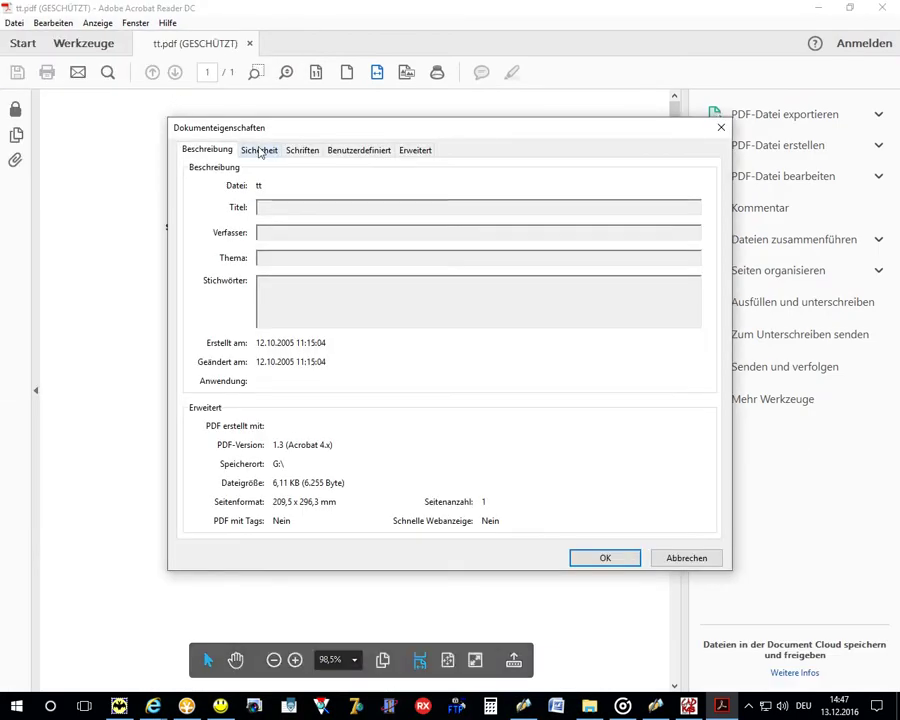
{"action": "left_click", "coordinate": [259, 150]}
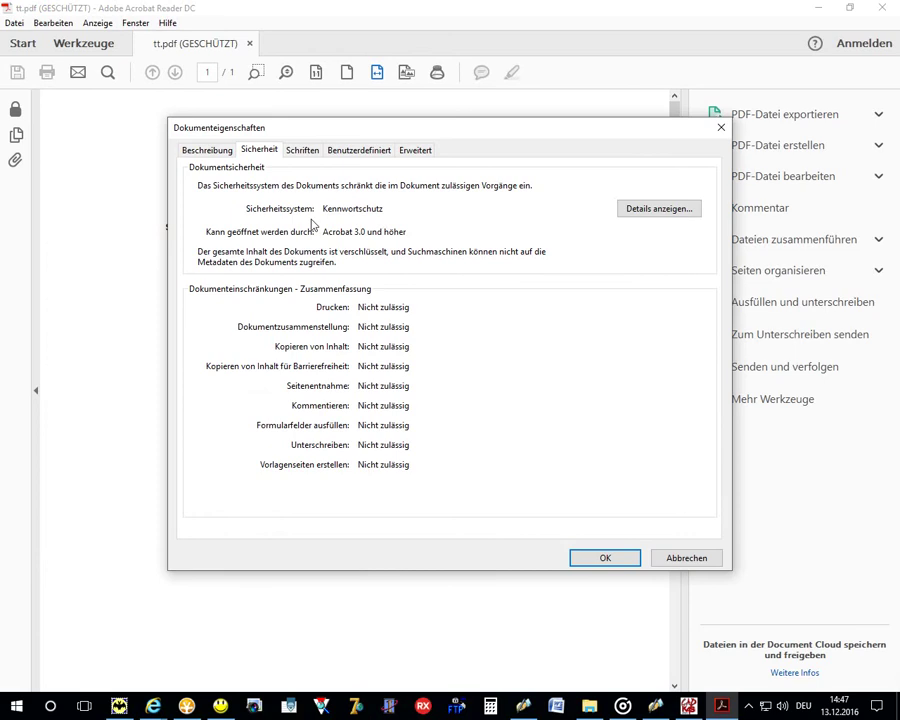
{"action": "left_click", "coordinate": [643, 212]}
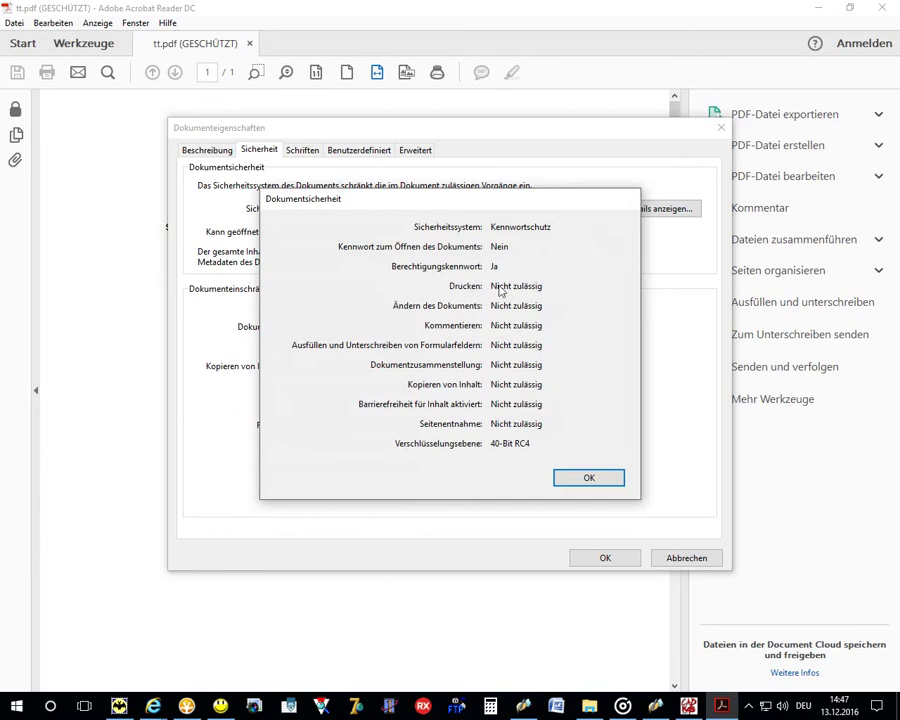
{"action": "left_click", "coordinate": [589, 474]}
{"action": "left_click", "coordinate": [657, 557]}
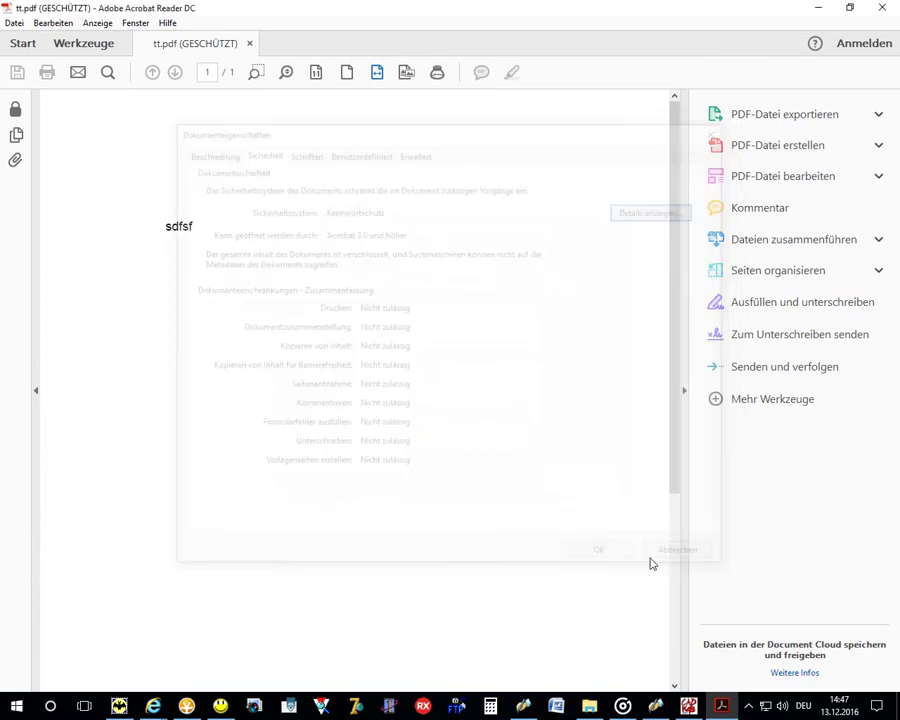
Confirm Drucken is greyed out in the Datei menu, then close Acrobat Reader.
{"action": "left_click", "coordinate": [18, 23]}
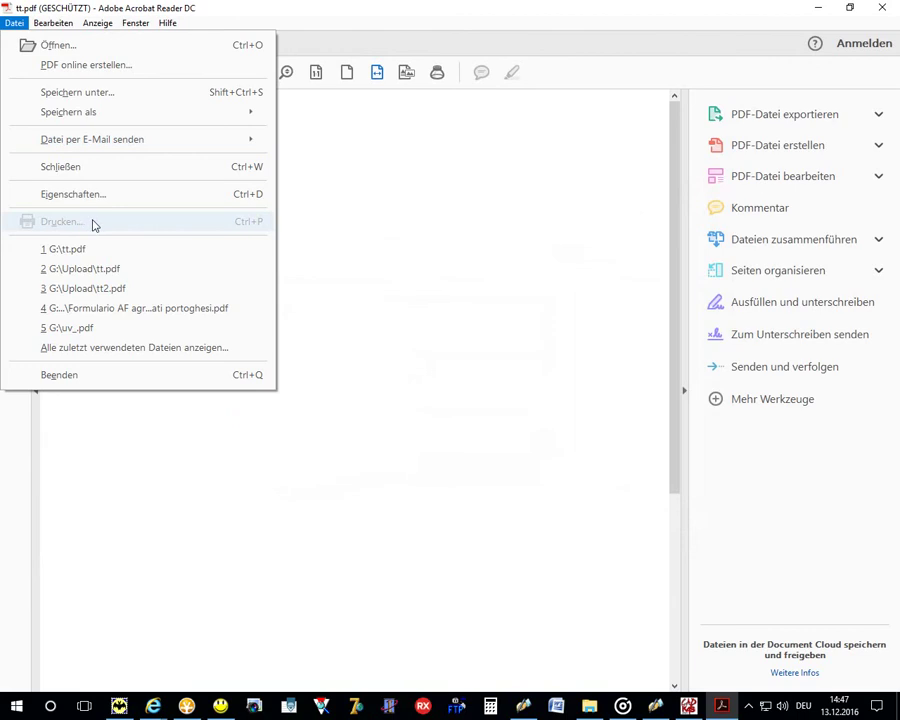
{"action": "left_click", "coordinate": [382, 215]}
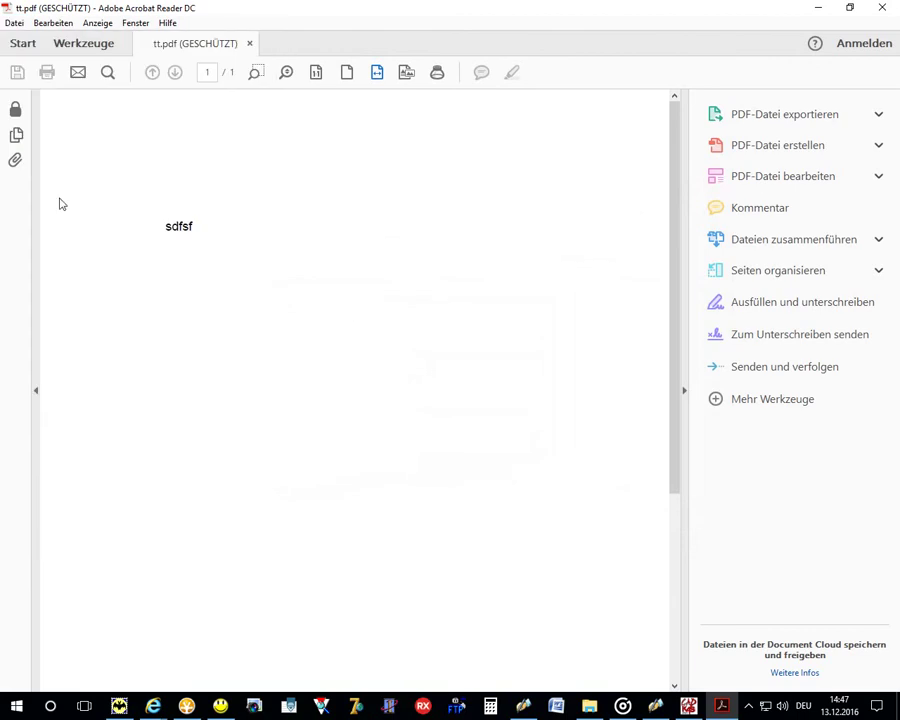
{"action": "left_click", "coordinate": [882, 7]}
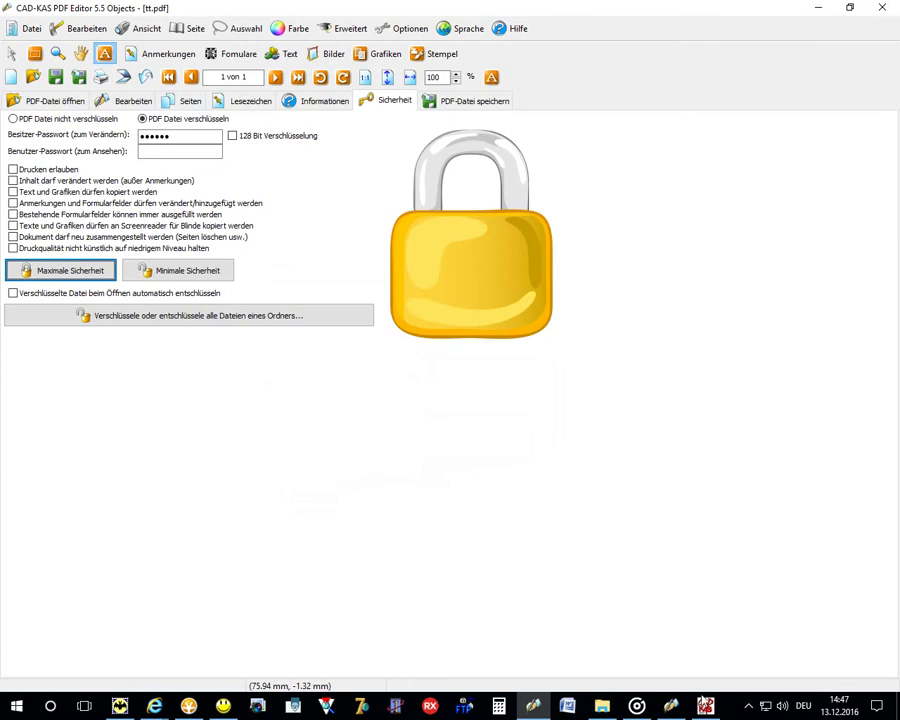
In Passwort Knacker, select tt.pdf in the file list by typing 'tt'.
{"action": "left_click", "coordinate": [705, 705]}
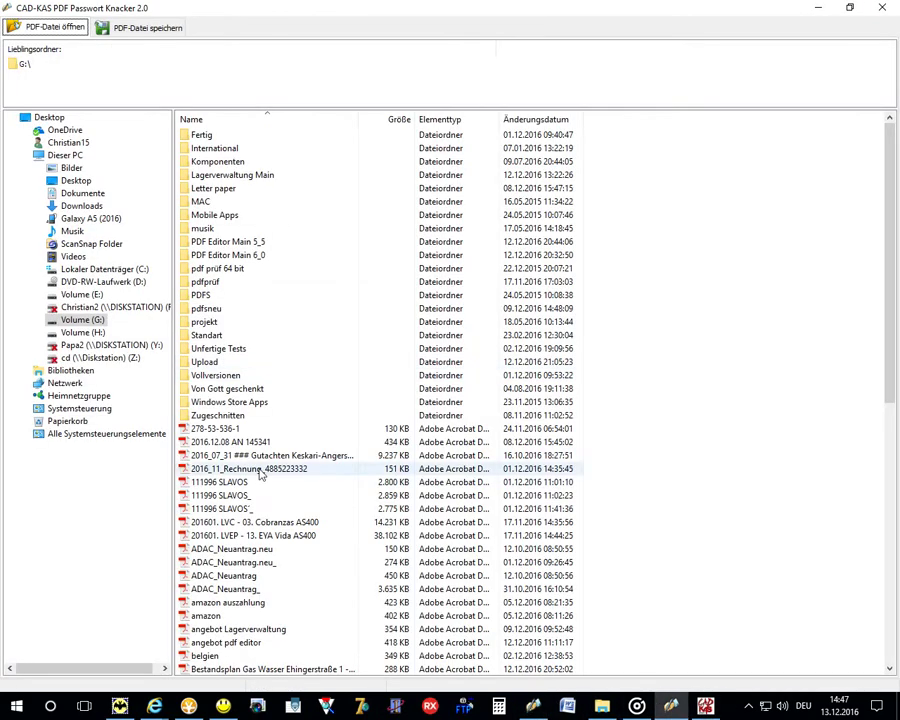
{"action": "left_click", "coordinate": [258, 511]}
{"action": "type", "text": "tt"}
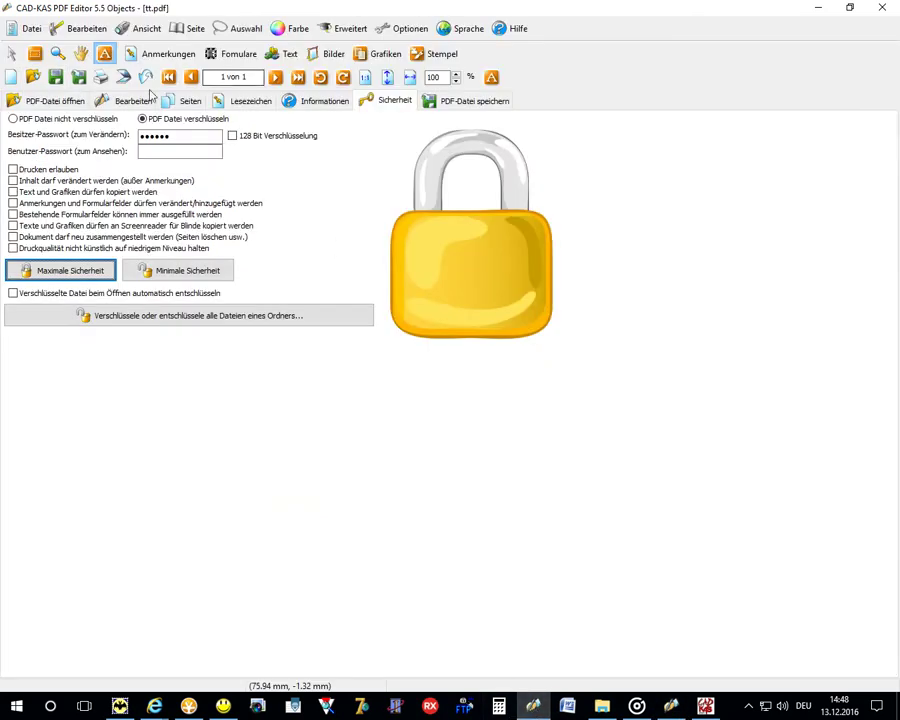
Reopen tt.pdf from the editor's file browser.
{"action": "left_click", "coordinate": [52, 101]}
{"action": "scroll", "coordinate": [200, 420], "scroll_direction": "down", "scroll_amount": 5}
{"action": "scroll", "coordinate": [207, 530], "scroll_direction": "down", "scroll_amount": 8}
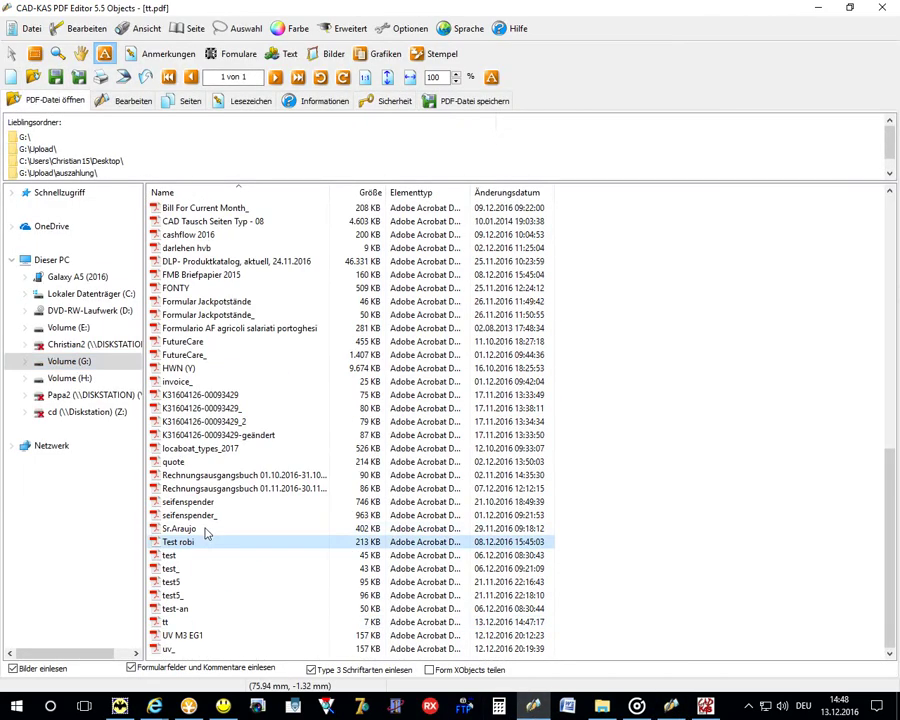
{"action": "double_click", "coordinate": [176, 622]}
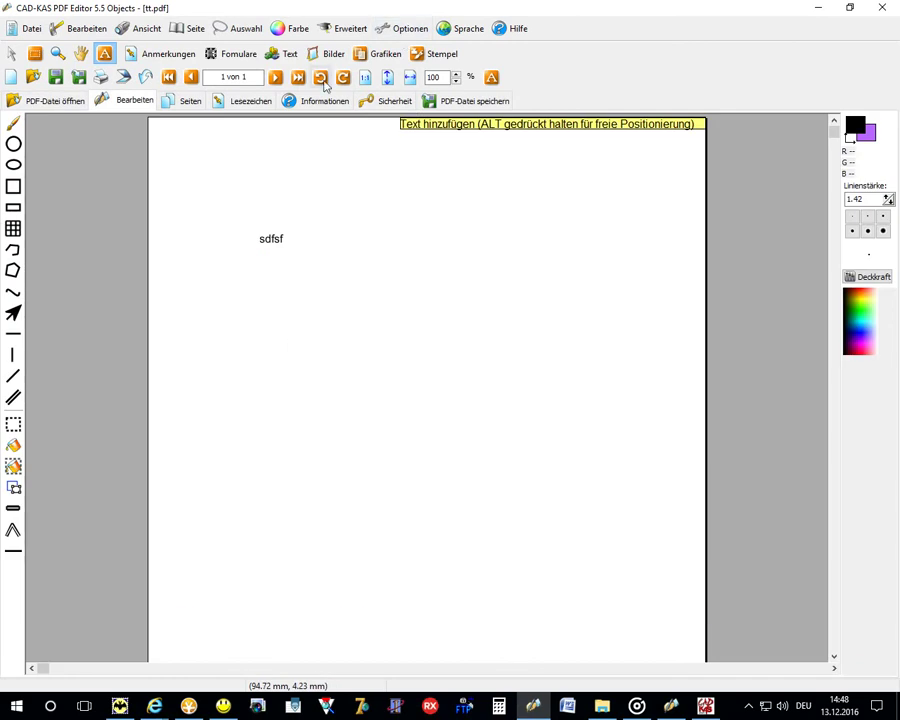
Set tt.pdf to 'PDF Datei nicht verschlüsseln' and return to Passwort Knacker.
{"action": "left_click", "coordinate": [395, 101]}
{"action": "left_click", "coordinate": [13, 118]}
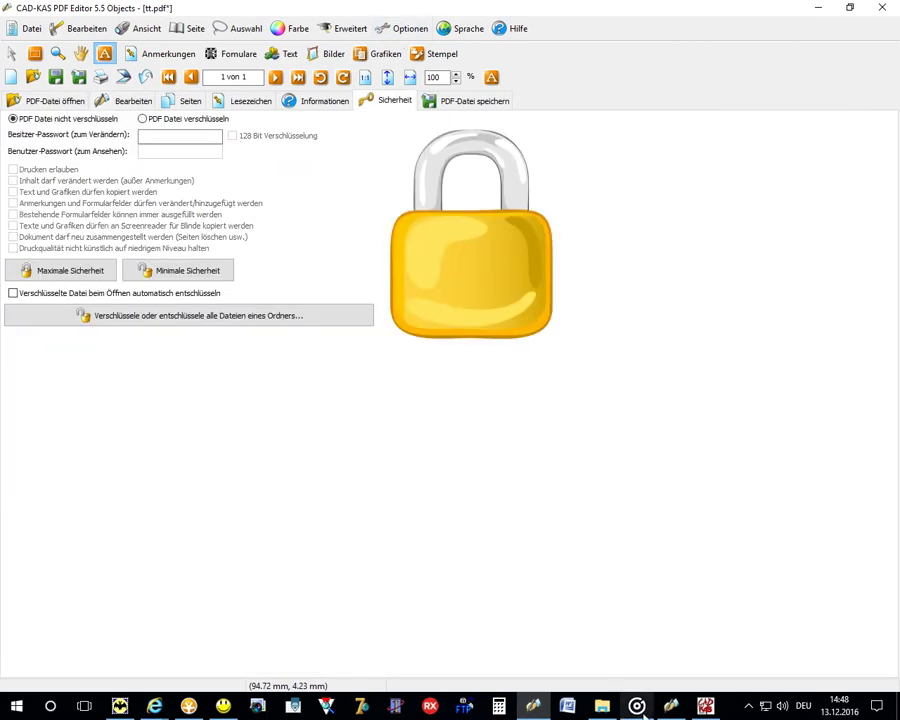
{"action": "left_click", "coordinate": [671, 706]}
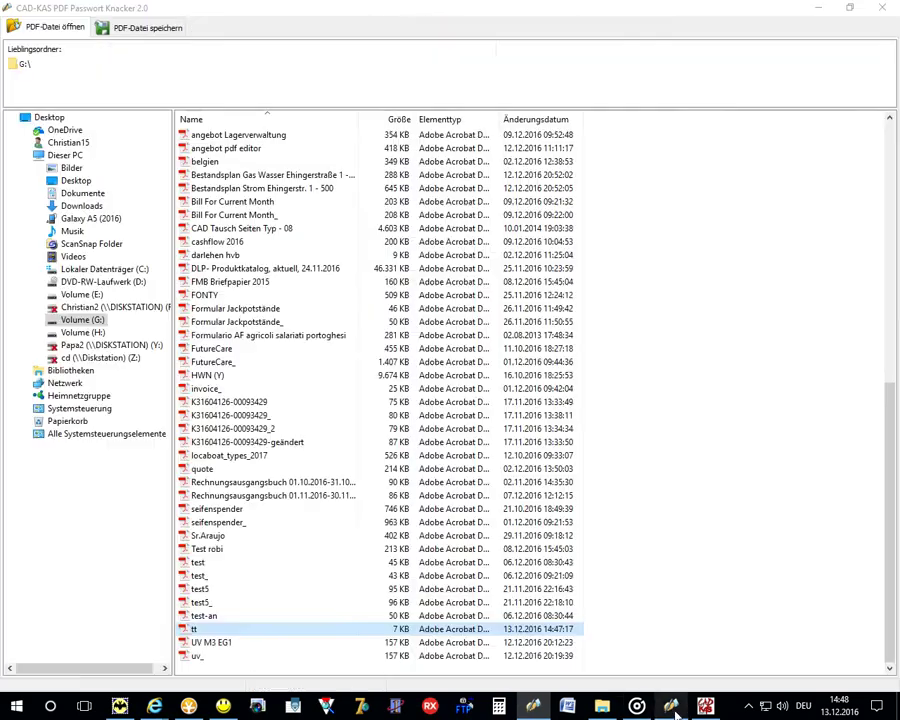
Load tt.pdf in Passwort Knacker and save the unlocked copy as tt2.pdf.
{"action": "double_click", "coordinate": [208, 630]}
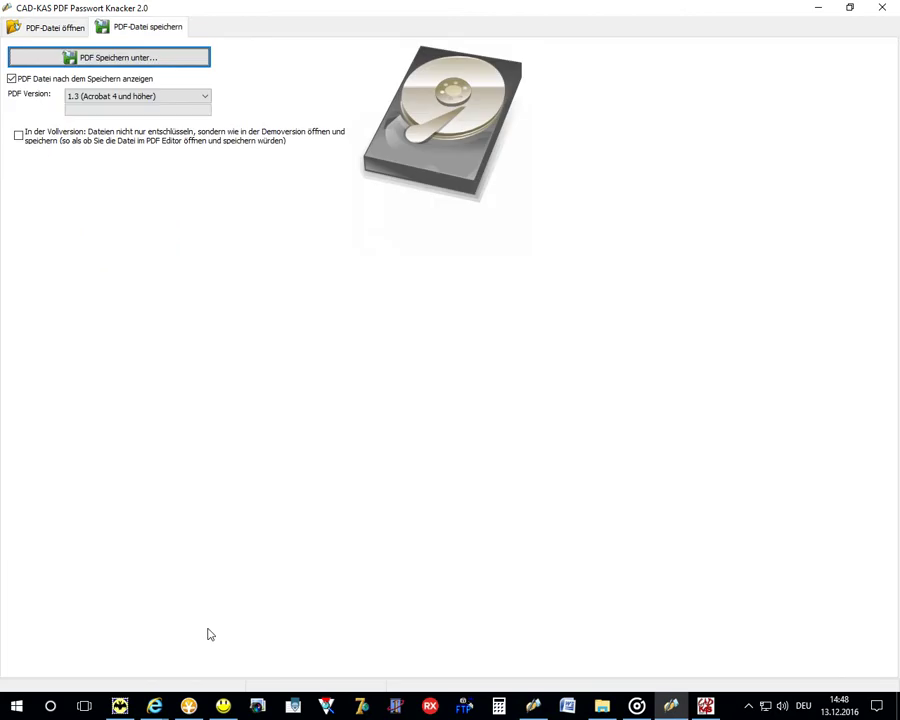
{"action": "left_click", "coordinate": [155, 60]}
{"action": "type", "text": "tt2"}
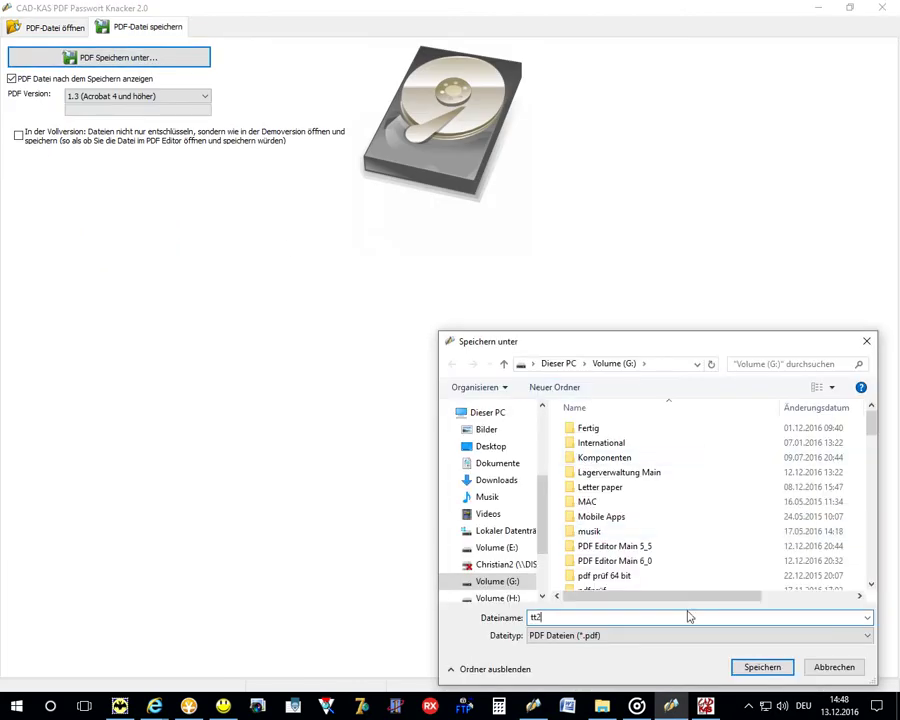
{"action": "left_click", "coordinate": [762, 668]}
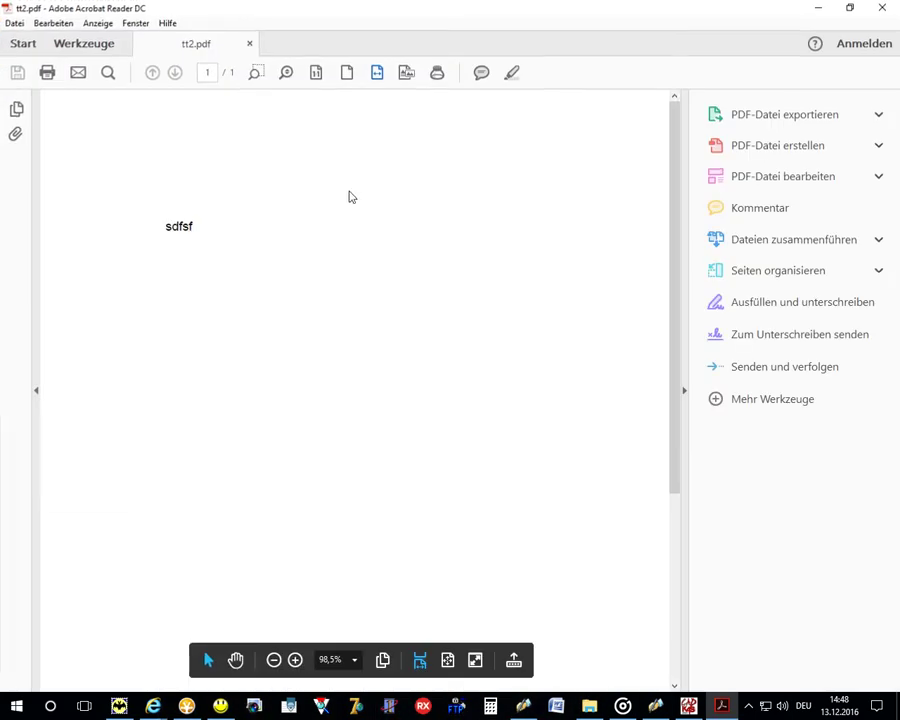
Check the Sicherheit tab of tt2.pdf's properties shows no security restrictions.
{"action": "left_click", "coordinate": [12, 23]}
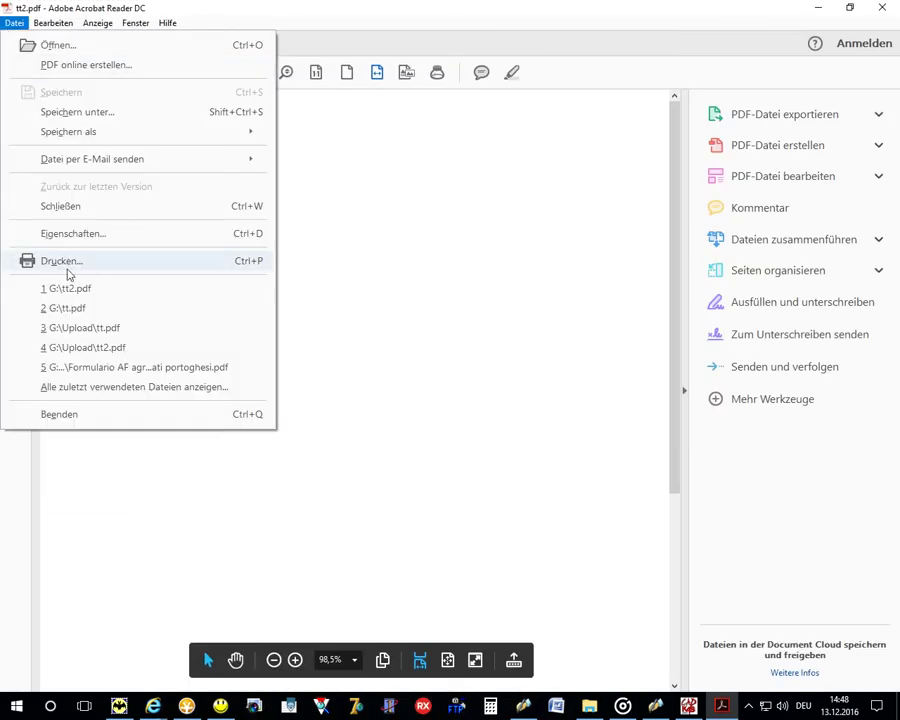
{"action": "left_click", "coordinate": [73, 233]}
{"action": "left_click", "coordinate": [260, 152]}
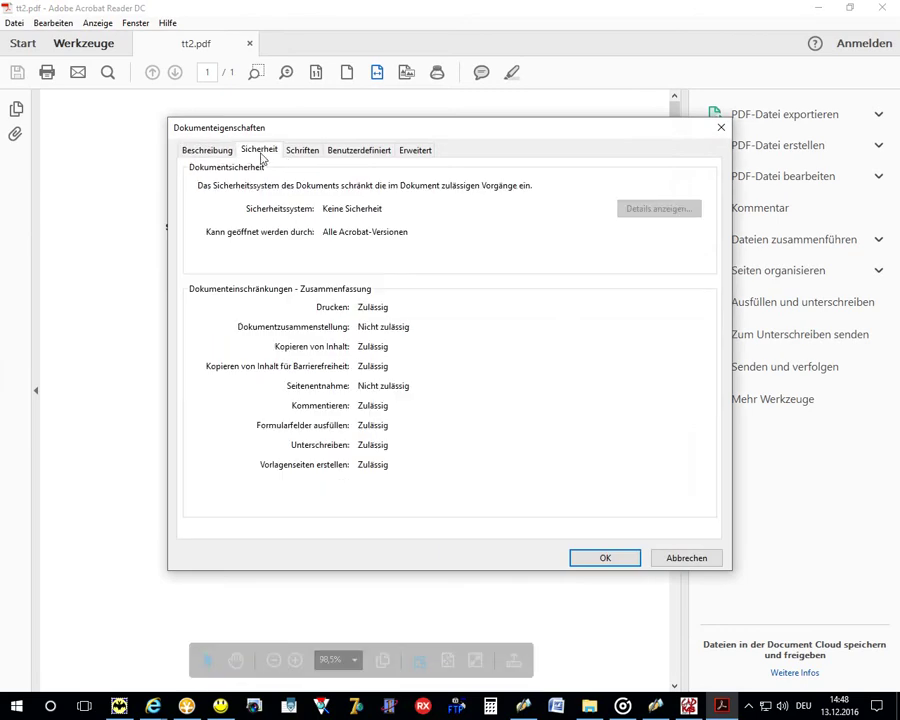
{"action": "left_click", "coordinate": [660, 563]}
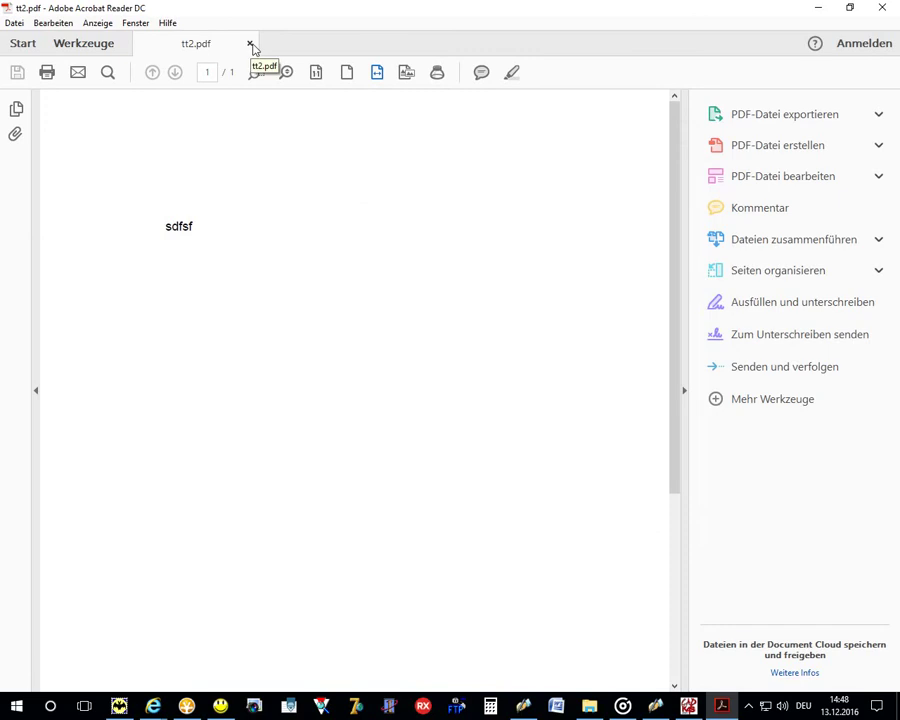
Minimize Acrobat Reader and return to tt.pdf in CAD-KAS PDF Editor.
{"action": "left_click", "coordinate": [818, 7]}
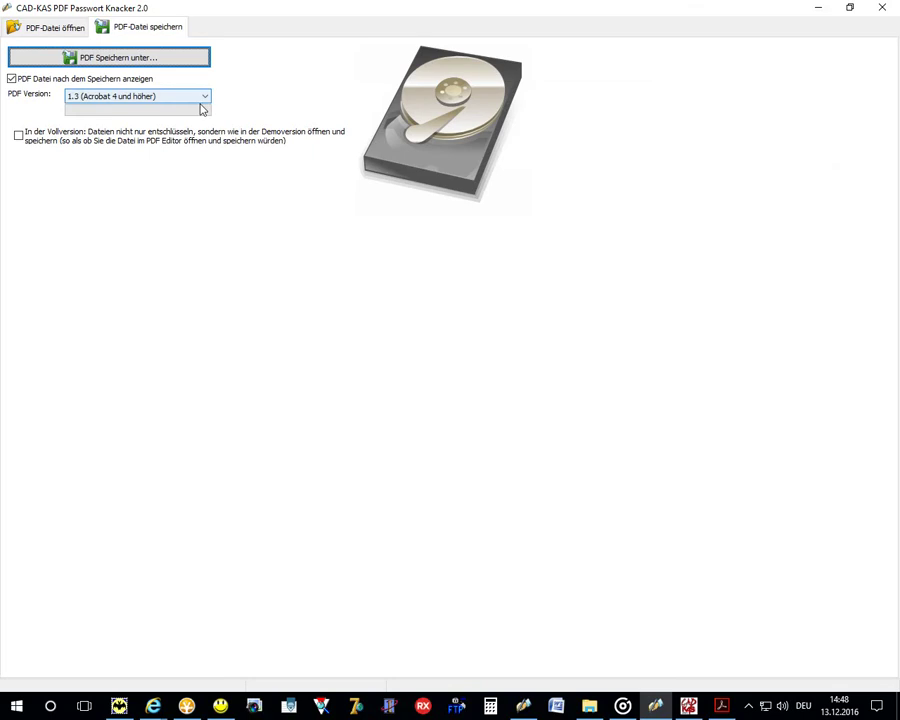
{"action": "left_click", "coordinate": [622, 706]}
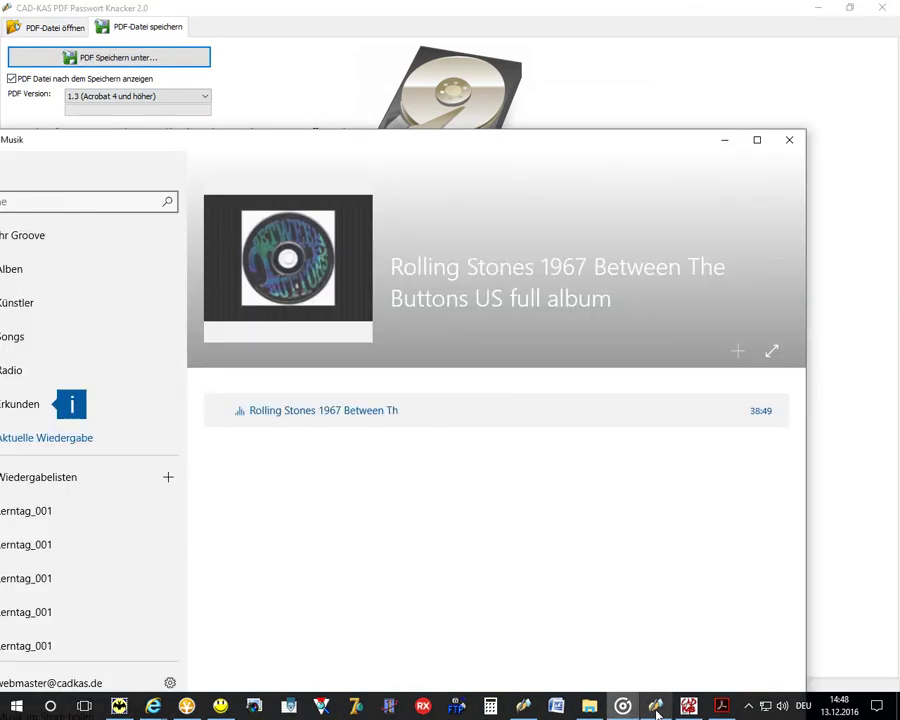
{"action": "left_click", "coordinate": [656, 710]}
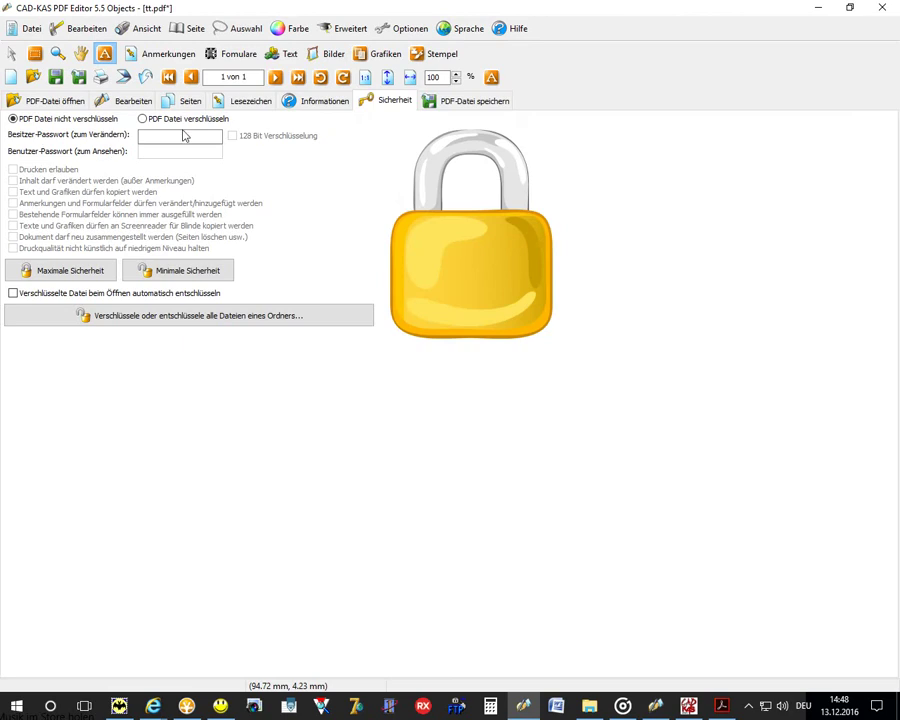
Encrypt tt.pdf with a user password required to open it and overwrite tt.pdf.
{"action": "left_click", "coordinate": [142, 119]}
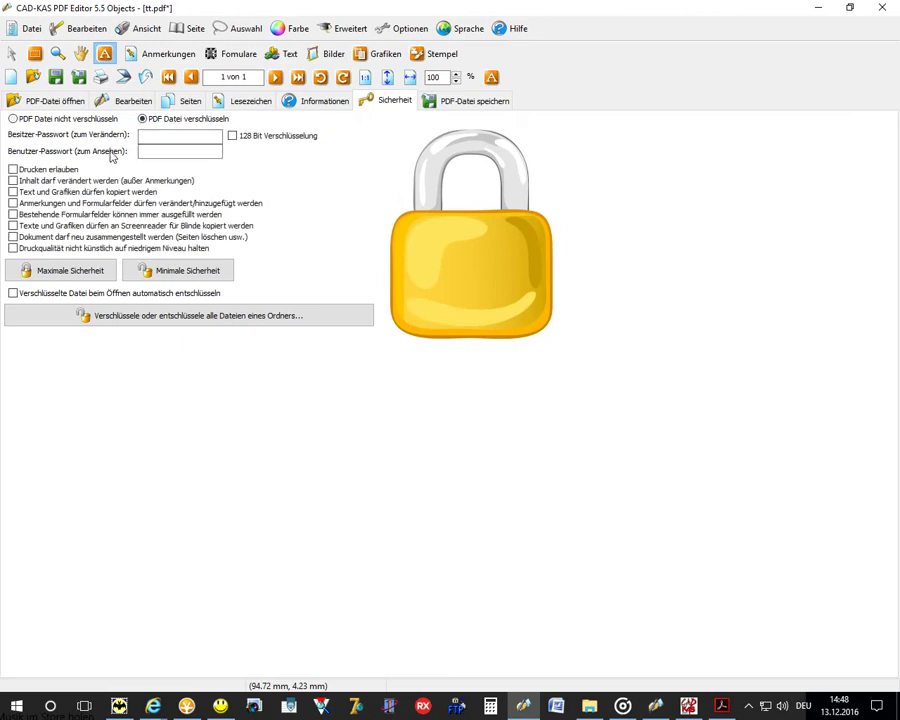
{"action": "left_click", "coordinate": [160, 151]}
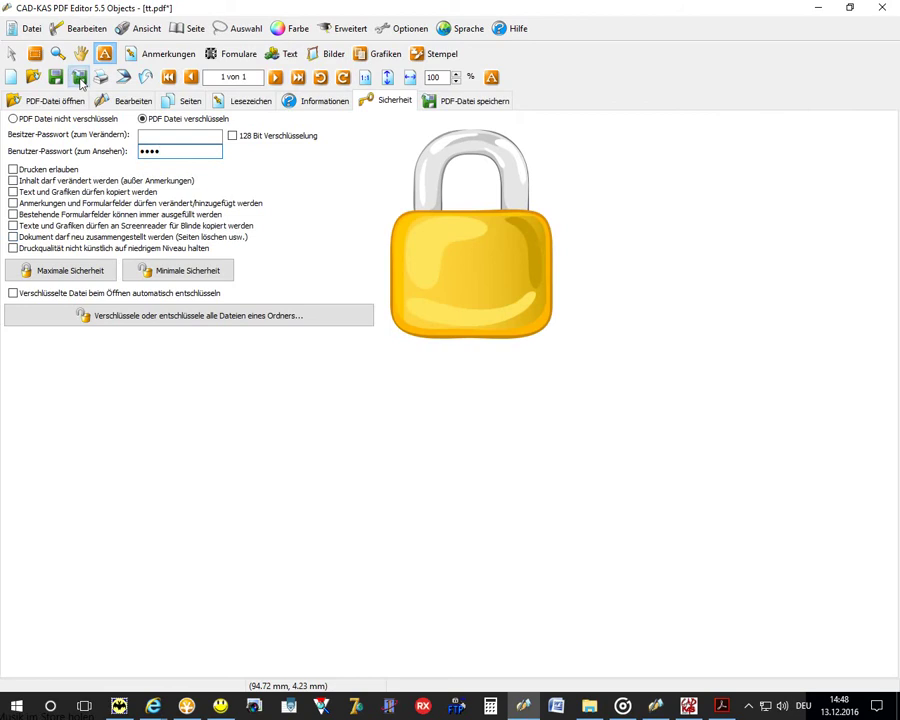
{"action": "key", "text": "ctrl+s"}
{"action": "left_click", "coordinate": [752, 664]}
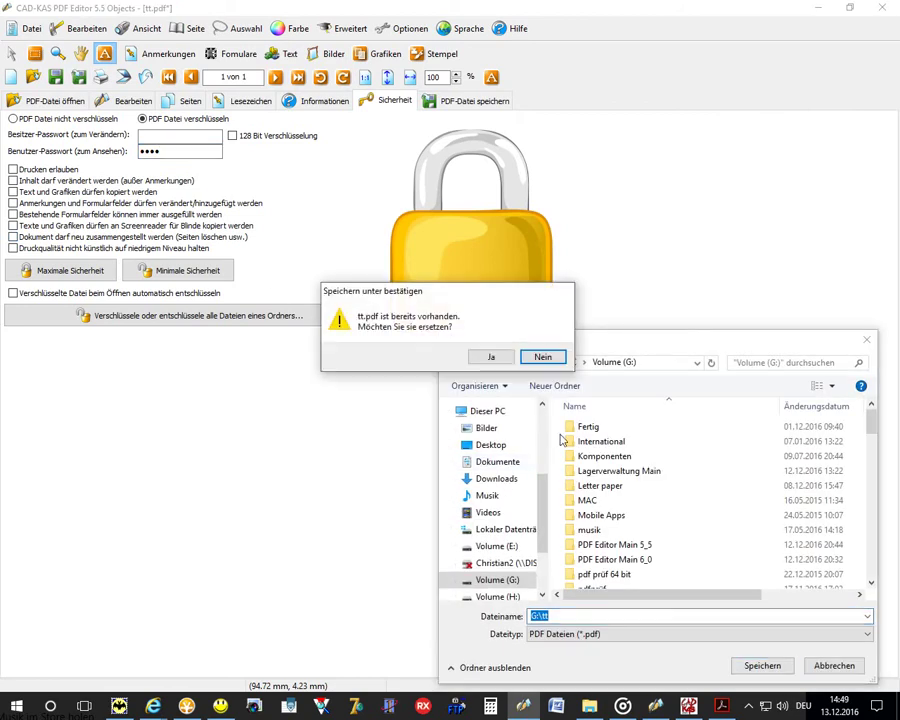
{"action": "left_click", "coordinate": [500, 358]}
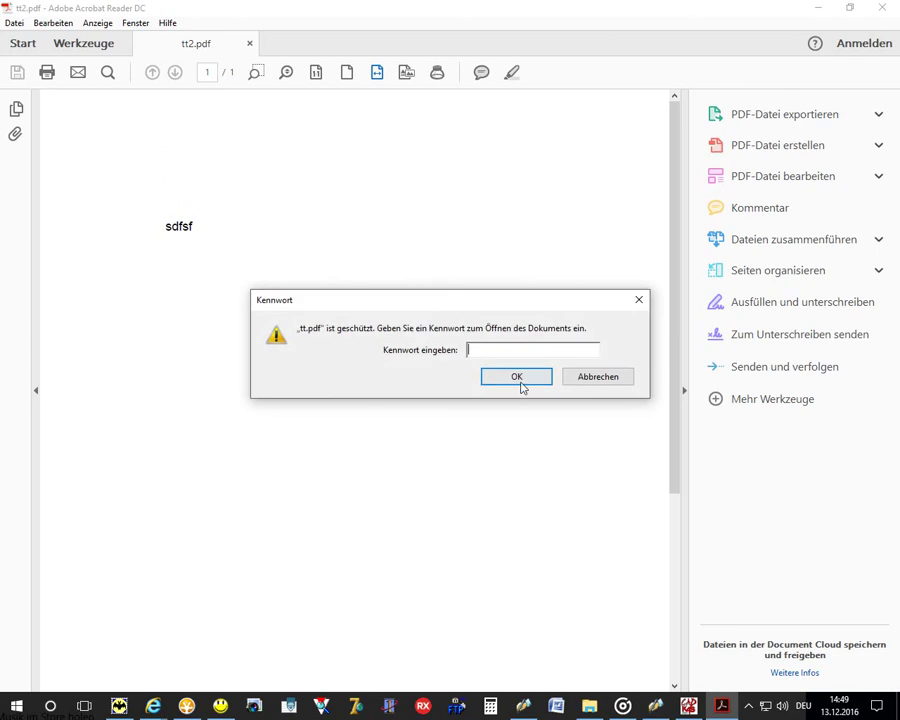
Close tt2.pdf, then reopen tt.pdf from Salamander and unlock it with its password.
{"action": "left_click", "coordinate": [610, 376]}
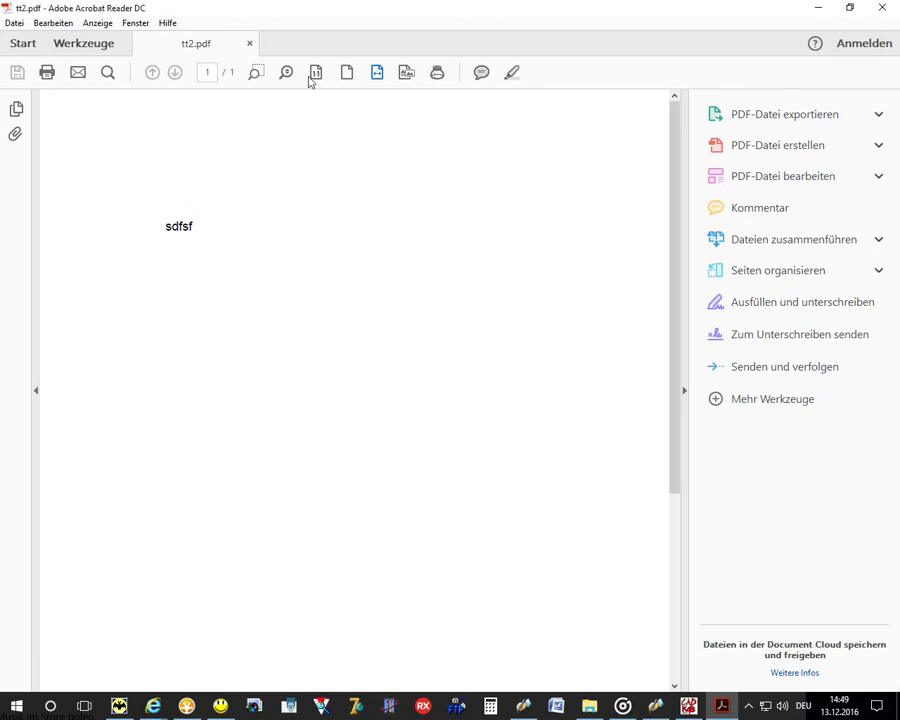
{"action": "left_click", "coordinate": [250, 44]}
{"action": "key", "text": "ctrl+q"}
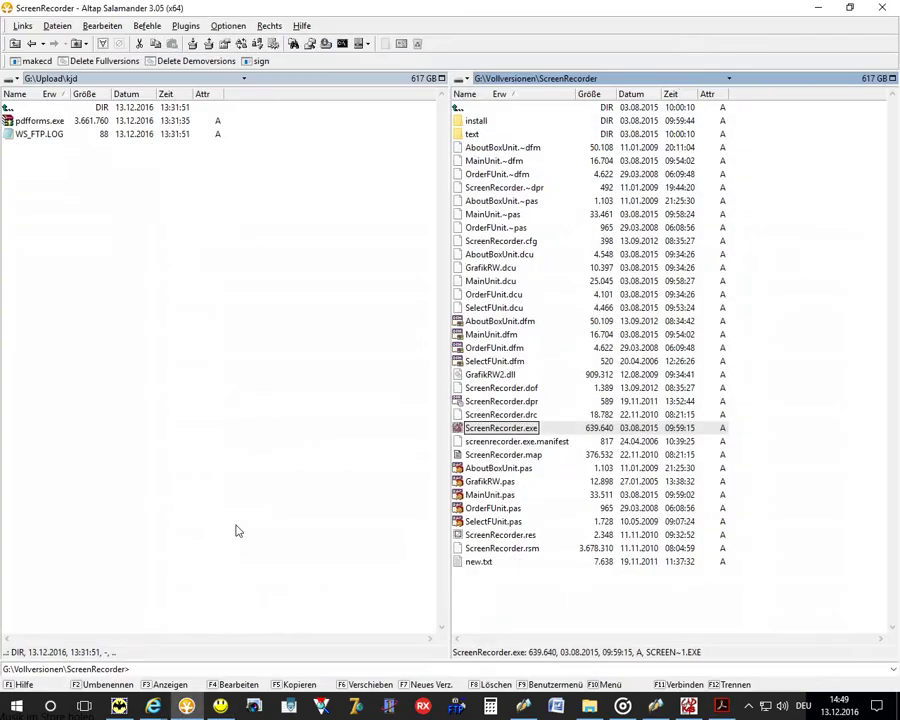
{"action": "key", "text": "alt+Left"}
{"action": "key", "text": "alt+Left"}
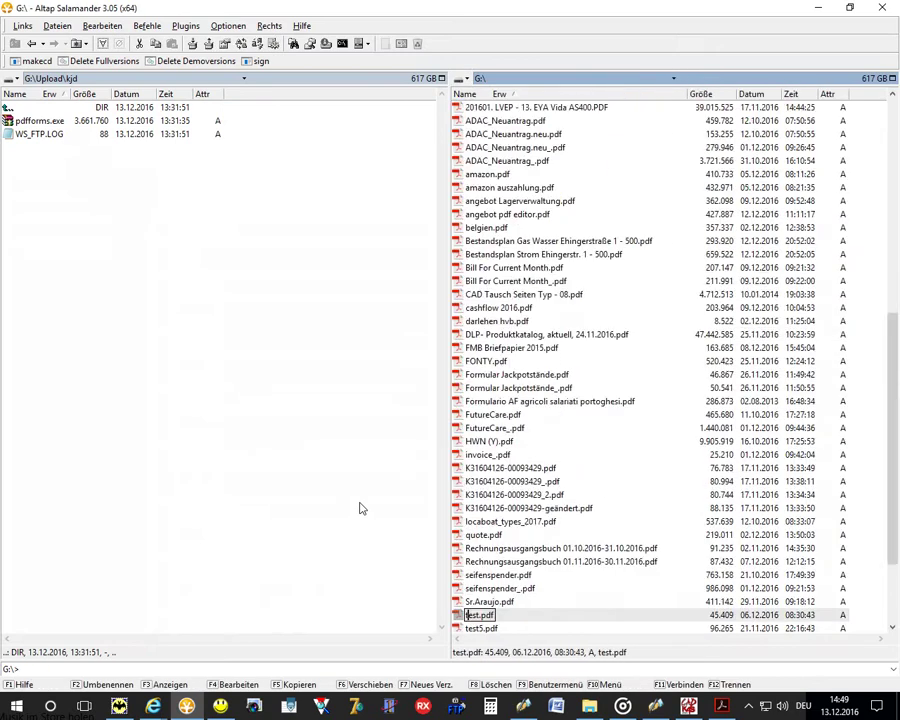
{"action": "key", "text": "Return"}
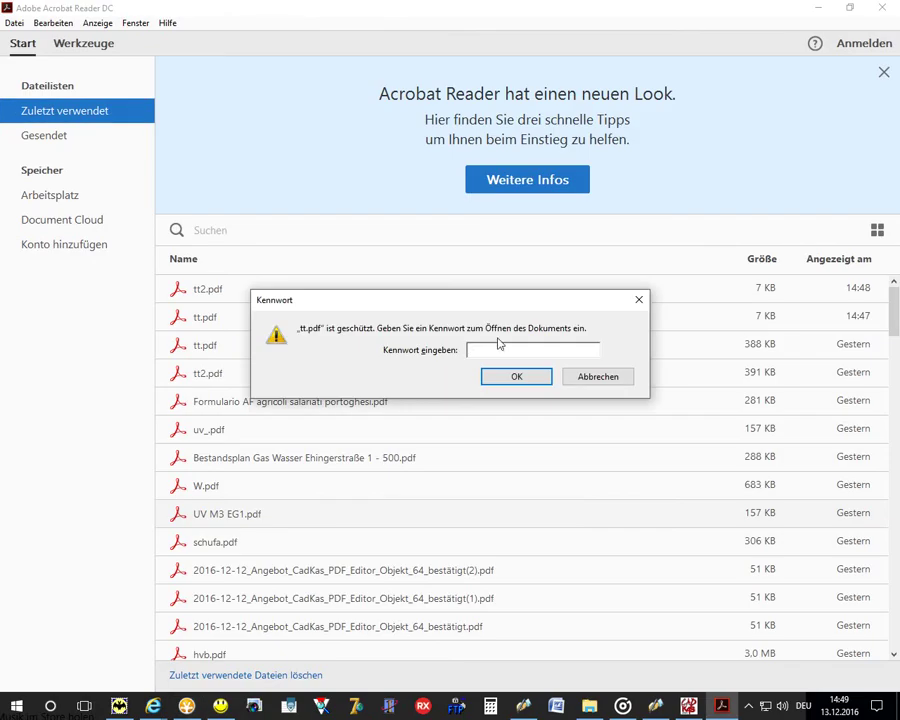
{"action": "left_click", "coordinate": [502, 382]}
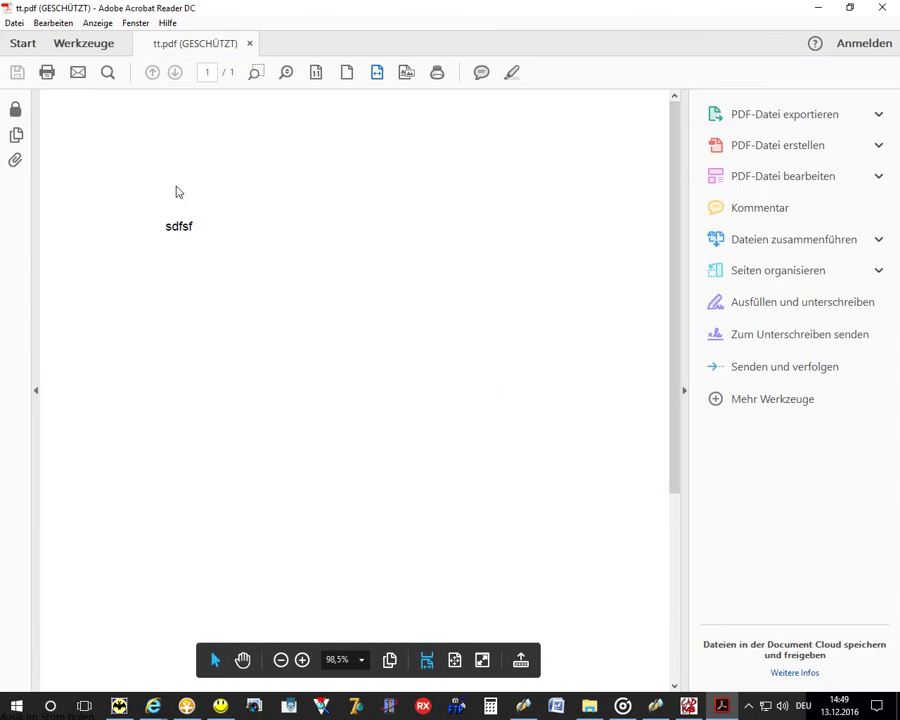
Test printing the protected tt.pdf, cancel, close it and minimize Acrobat Reader.
{"action": "left_click", "coordinate": [22, 24]}
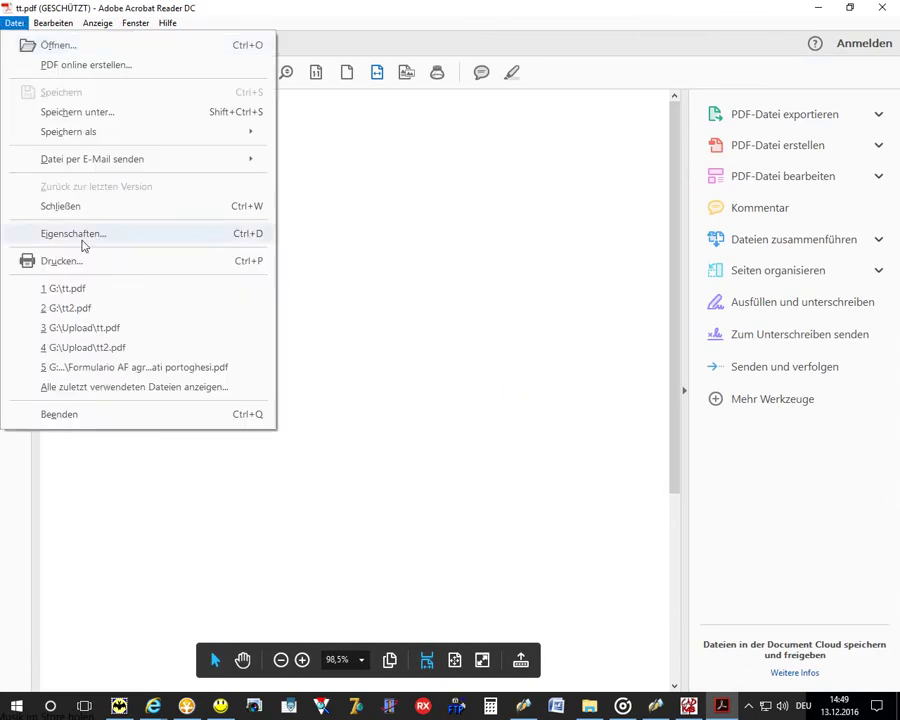
{"action": "left_click", "coordinate": [90, 259]}
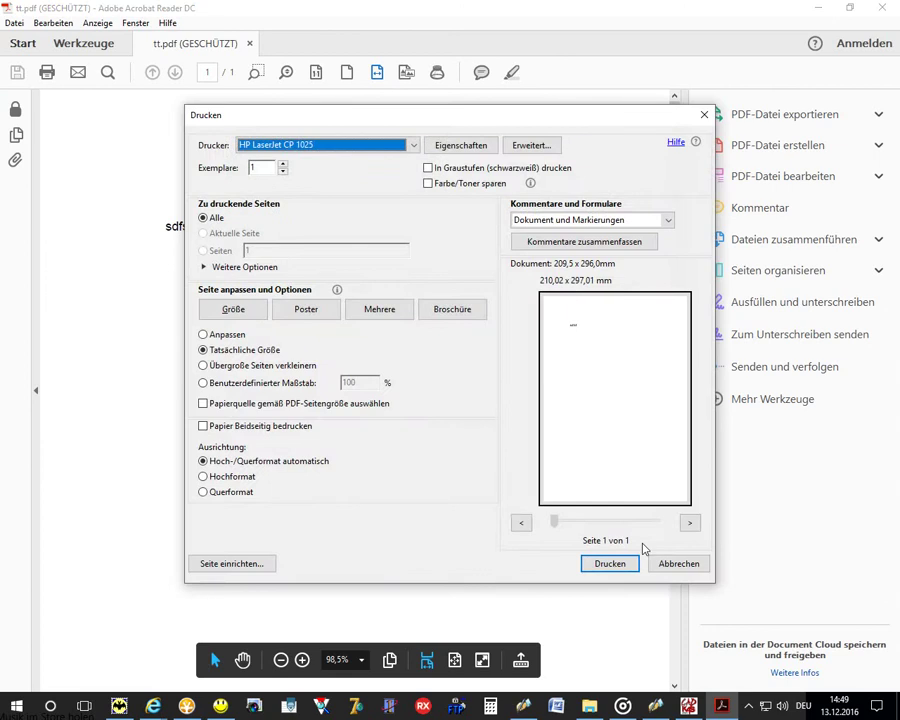
{"action": "left_click", "coordinate": [665, 564]}
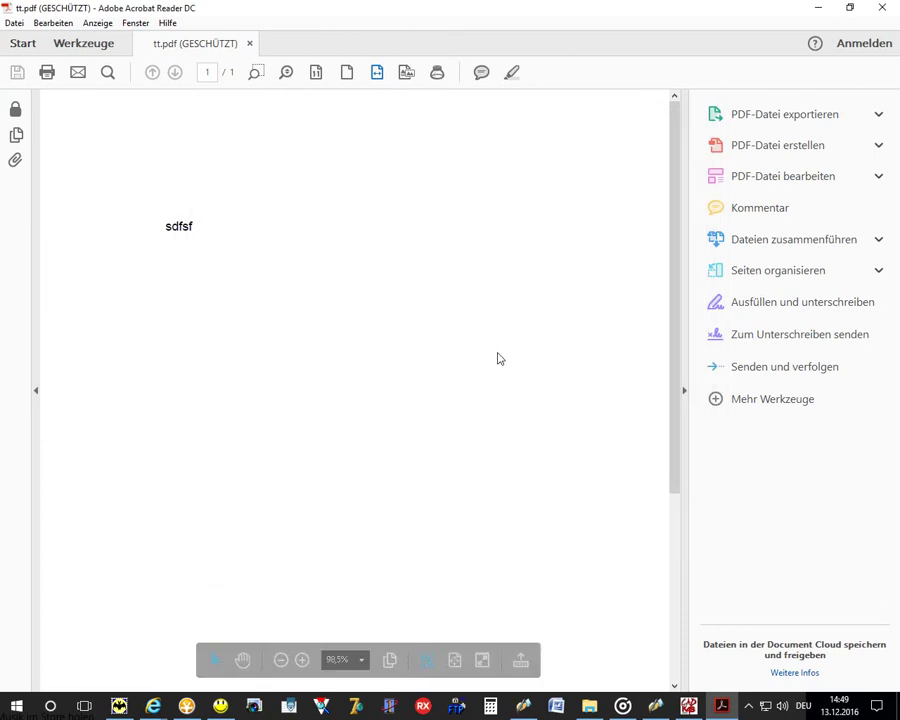
{"action": "left_click", "coordinate": [250, 44]}
{"action": "left_click", "coordinate": [816, 7]}
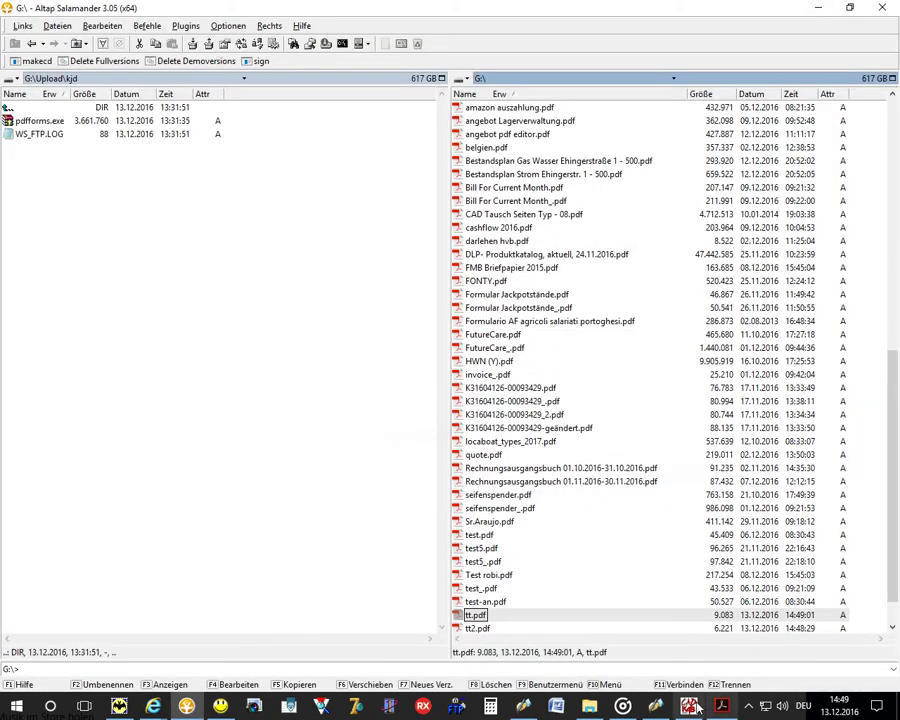
In PDF Passwort Knacker, load tt.pdf and unlock it by entering its password.
{"action": "left_click", "coordinate": [657, 706]}
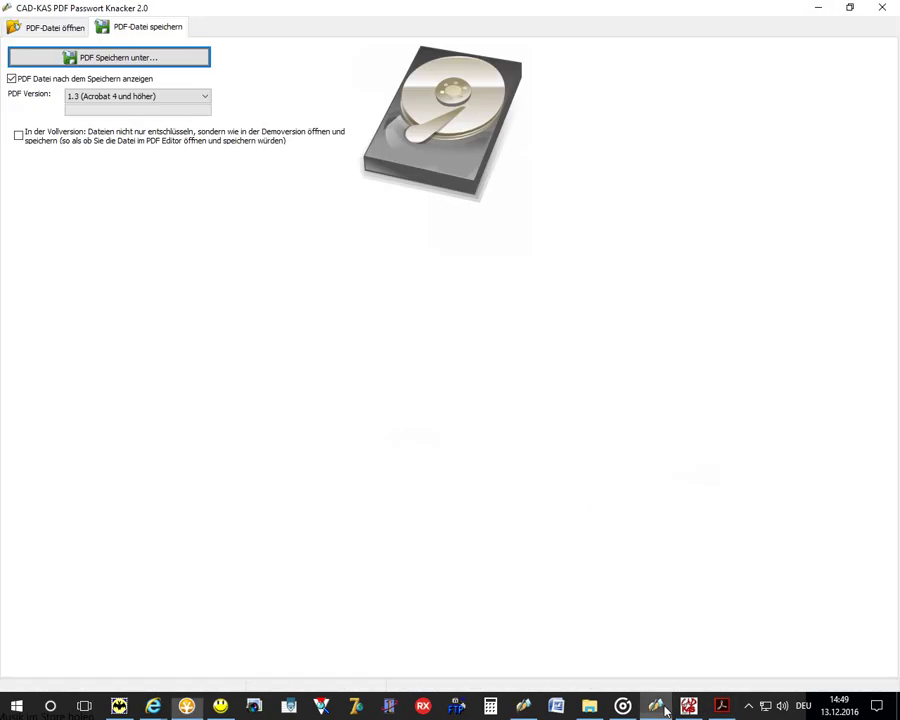
{"action": "left_click", "coordinate": [36, 32]}
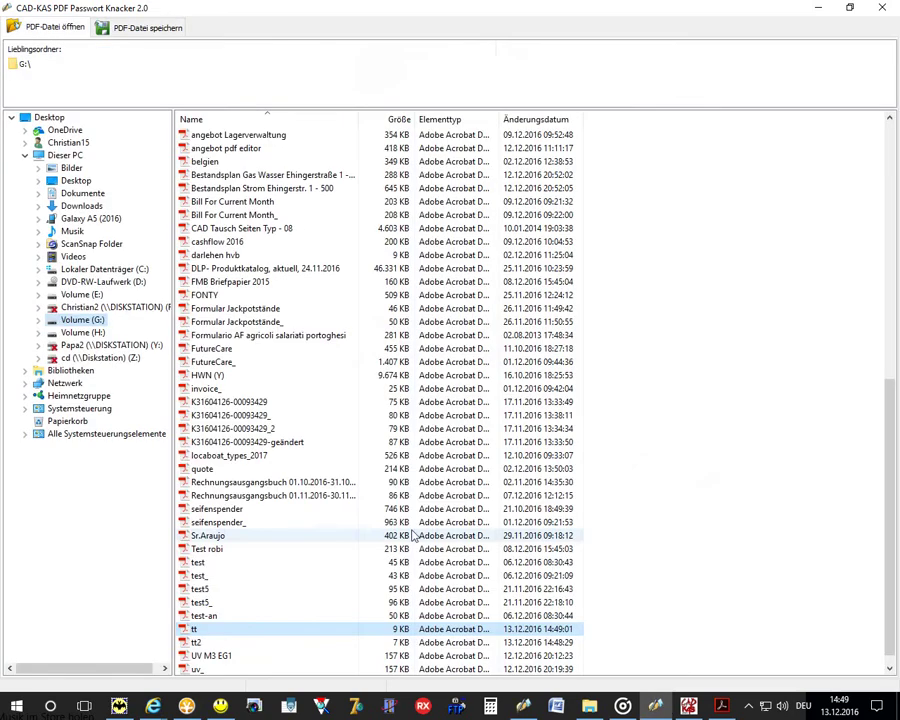
{"action": "double_click", "coordinate": [221, 632]}
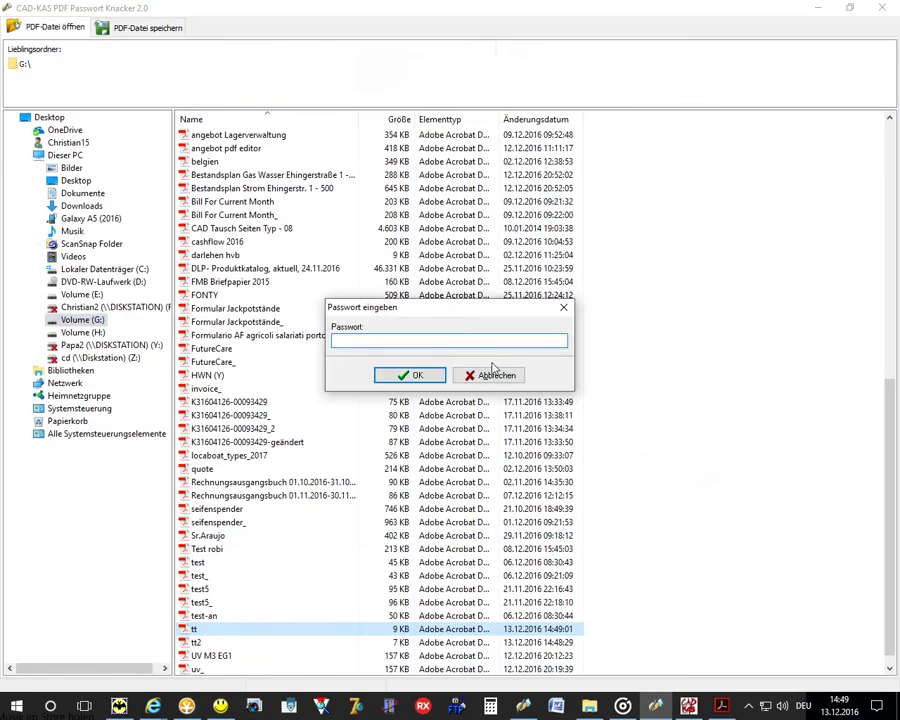
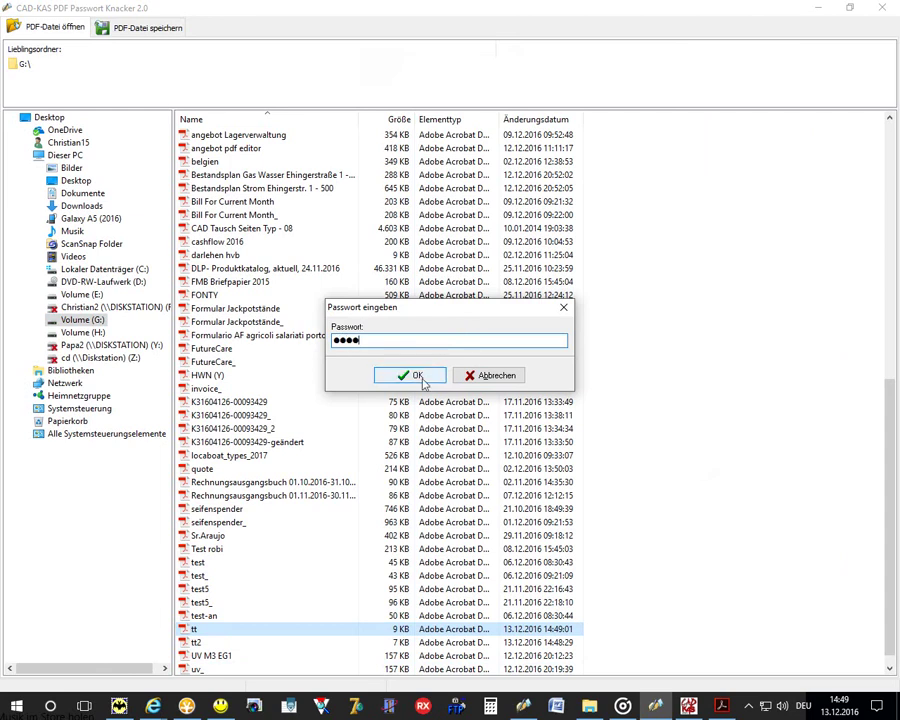
{"action": "left_click", "coordinate": [436, 378]}
Save the unlocked file as tt2.pdf, replacing the existing tt2.pdf.
{"action": "left_click", "coordinate": [118, 52]}
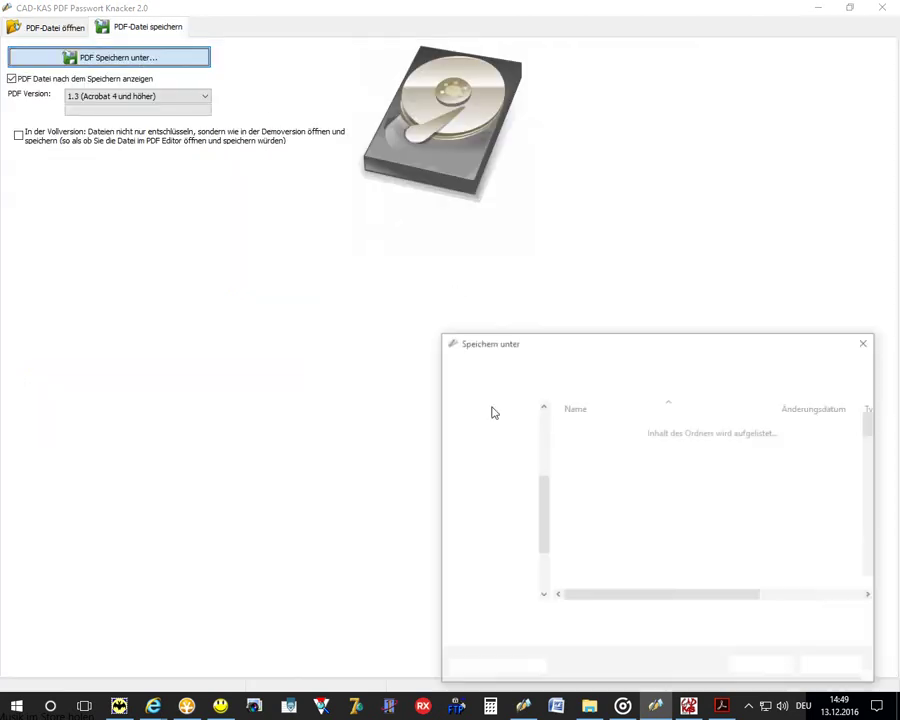
{"action": "left_click", "coordinate": [768, 667]}
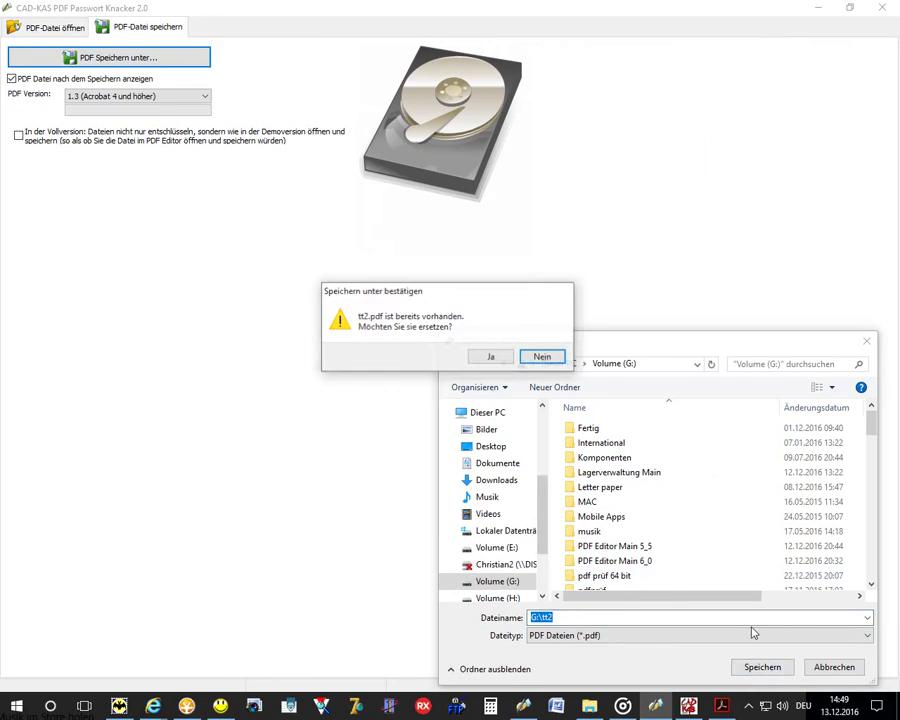
{"action": "left_click", "coordinate": [492, 353]}
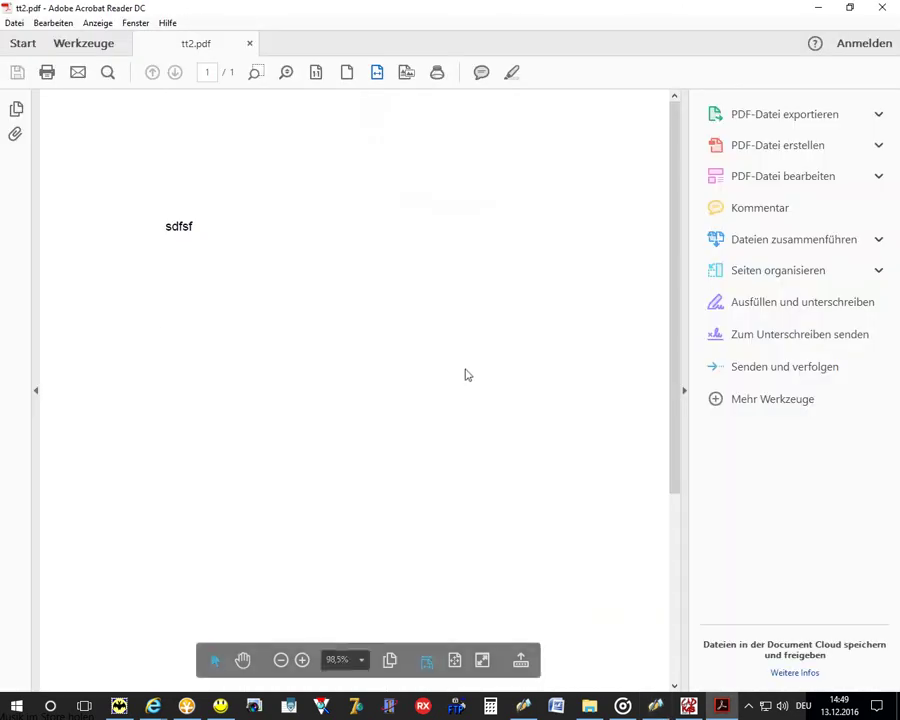
Close Acrobat Reader's Datei menu unused and minimize the reader to reveal the password cracker.
{"action": "left_click", "coordinate": [22, 28]}
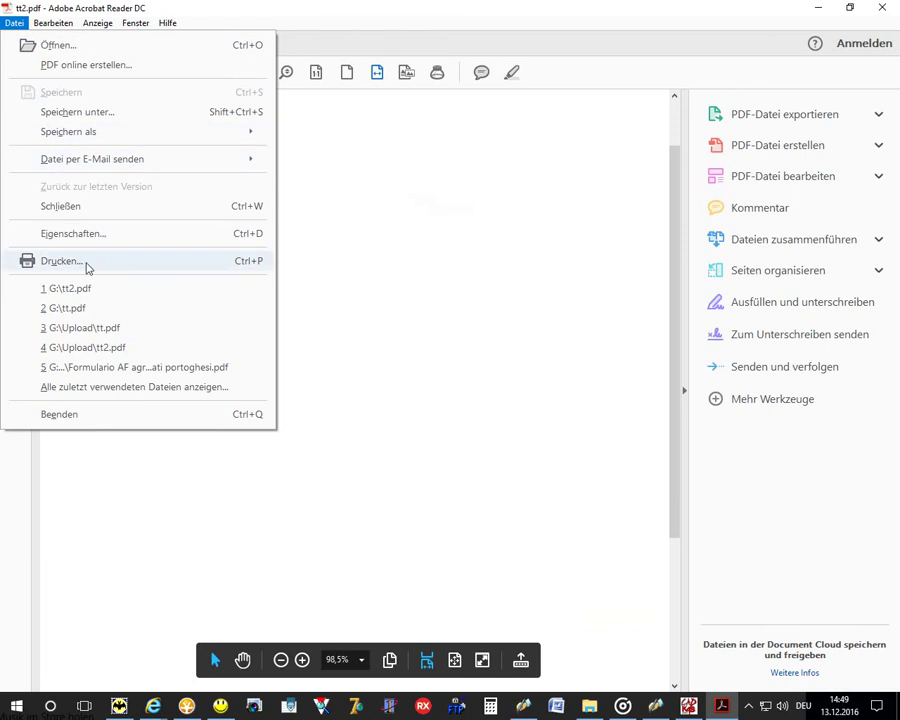
{"action": "left_click", "coordinate": [476, 253]}
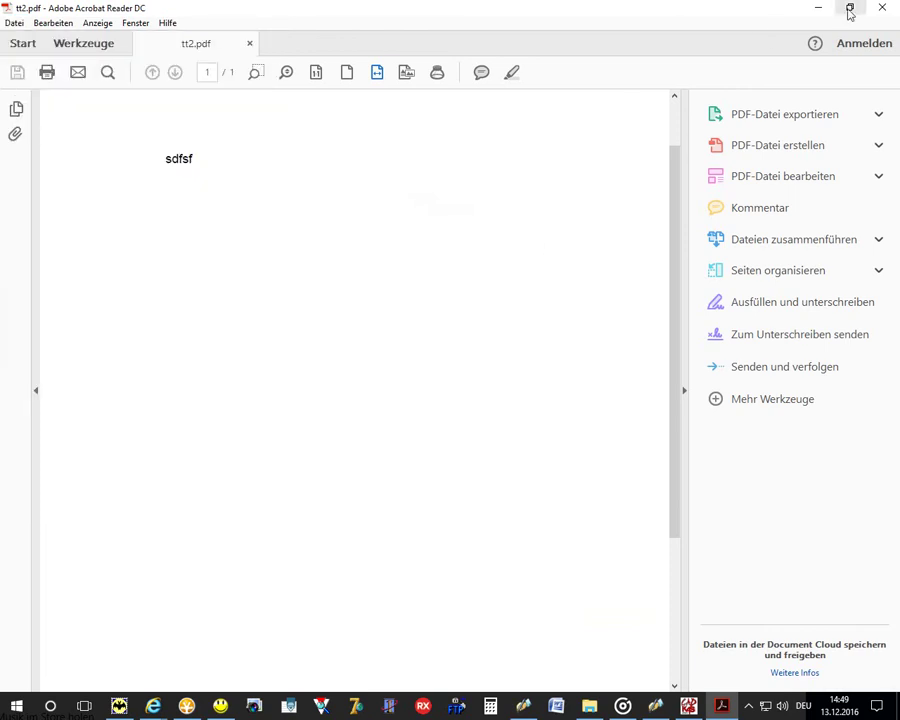
{"action": "left_click", "coordinate": [817, 7]}
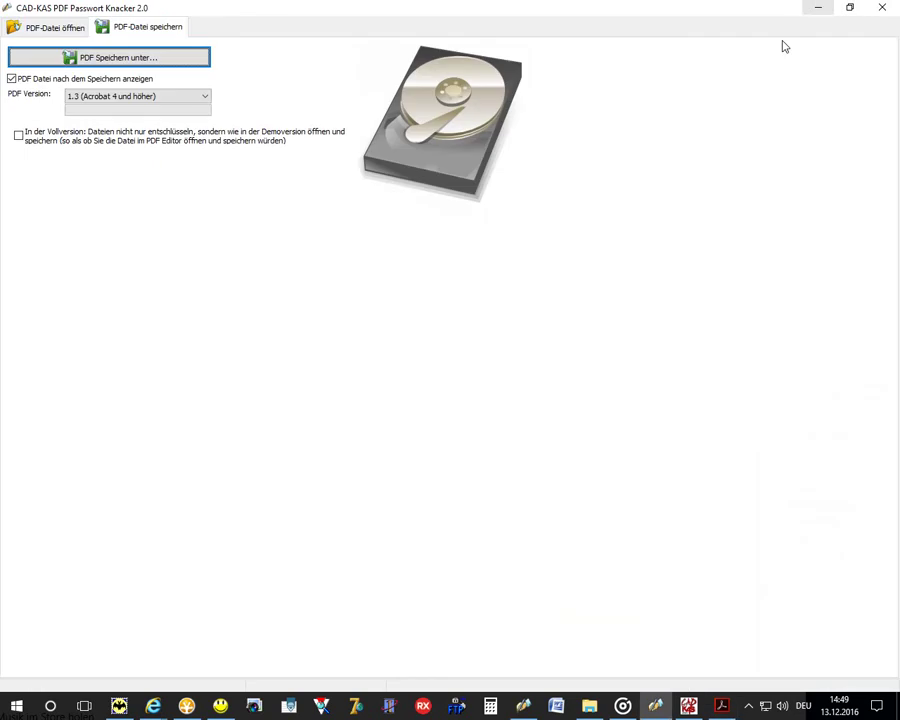
Load tt.pdf from drive G: in the cracker's file browser, then return to the PDF list.
{"action": "left_click", "coordinate": [56, 28]}
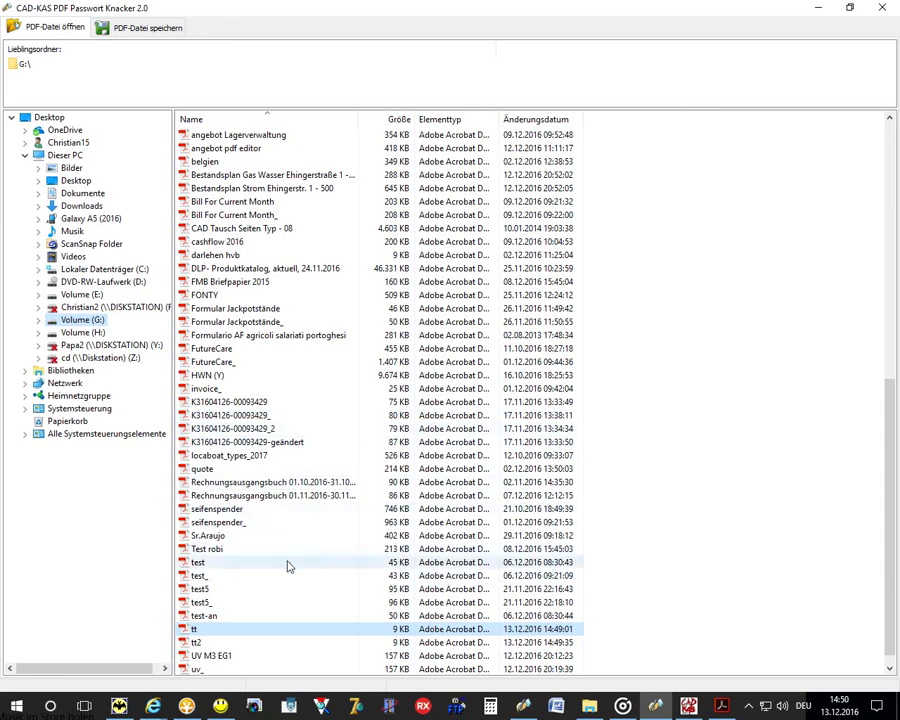
{"action": "double_click", "coordinate": [250, 636]}
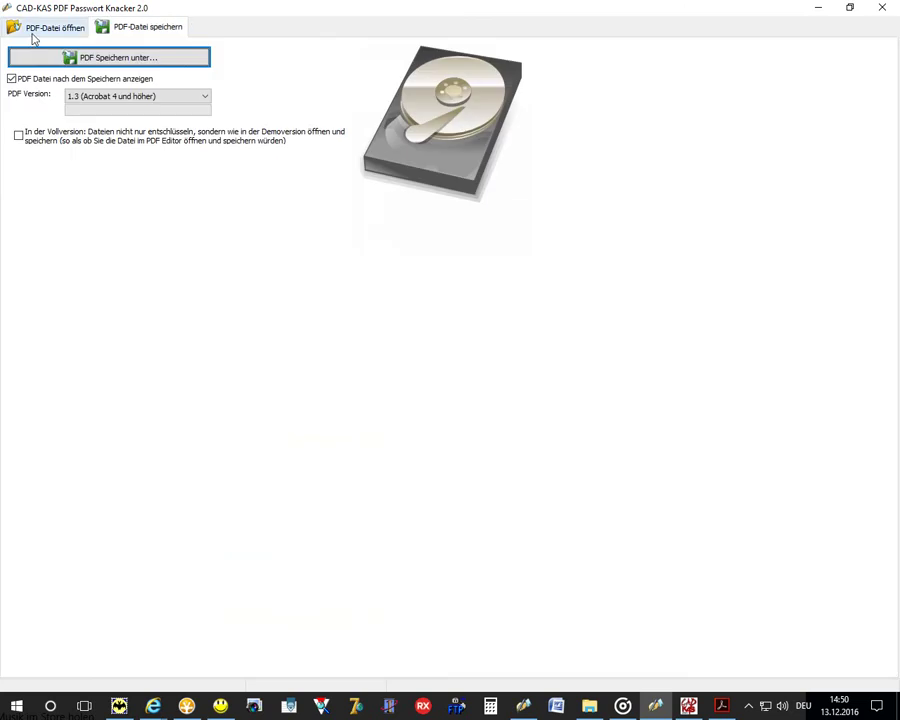
{"action": "left_click", "coordinate": [33, 36]}
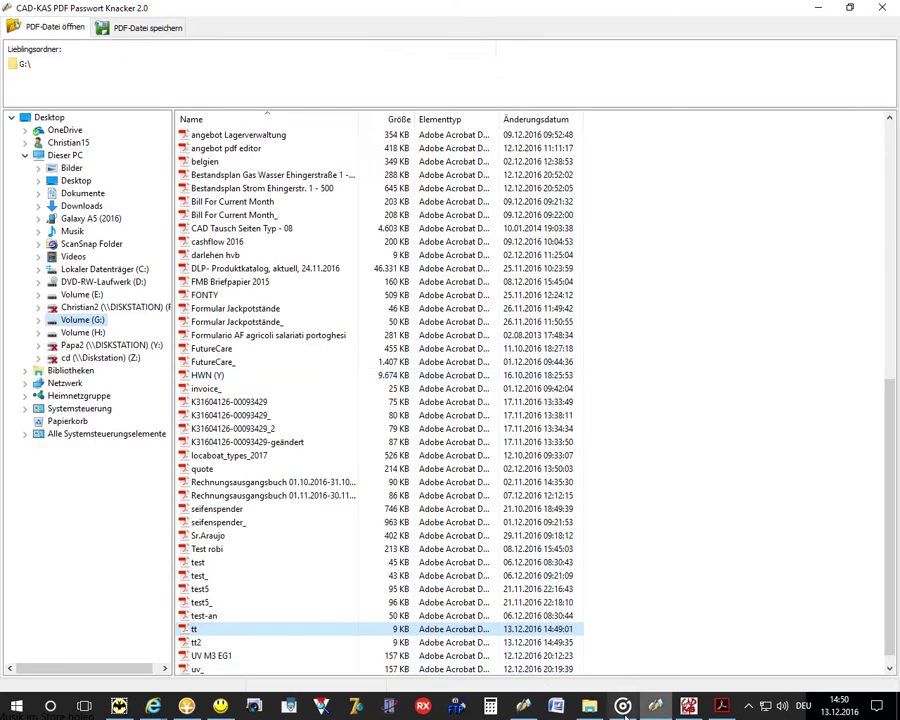
Open FutureCare.pdf from drive G: in CAD-KAS PDF Editor.
{"action": "left_click", "coordinate": [530, 710]}
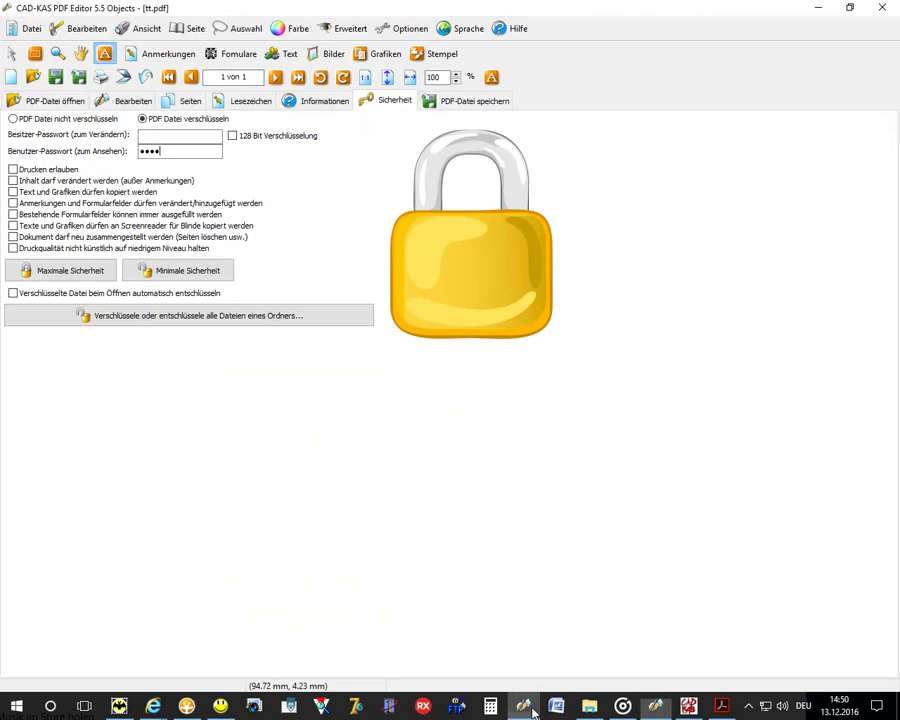
{"action": "left_click", "coordinate": [48, 100]}
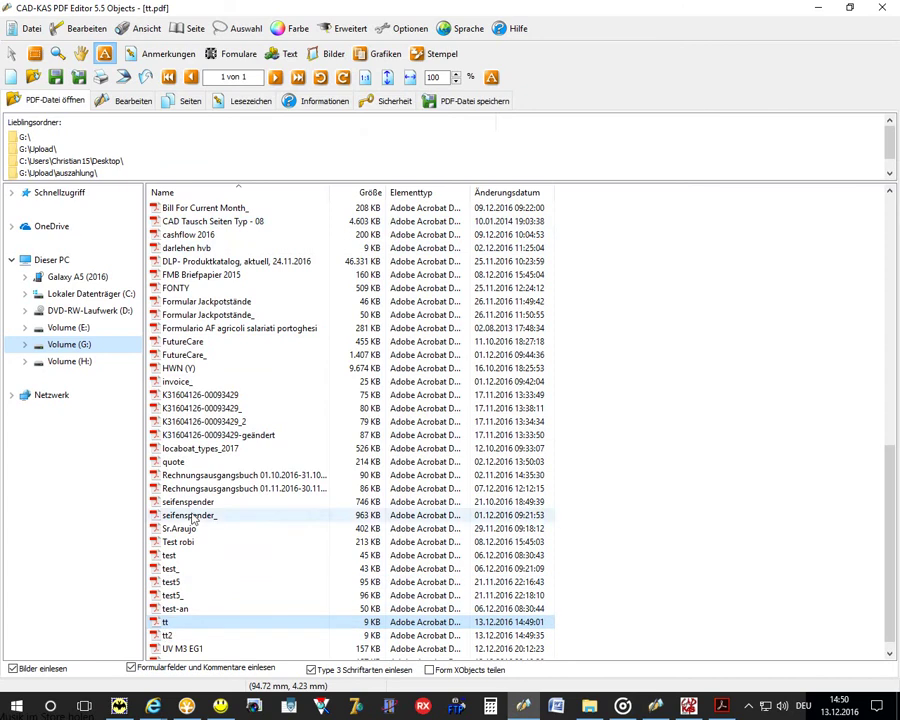
{"action": "double_click", "coordinate": [184, 341]}
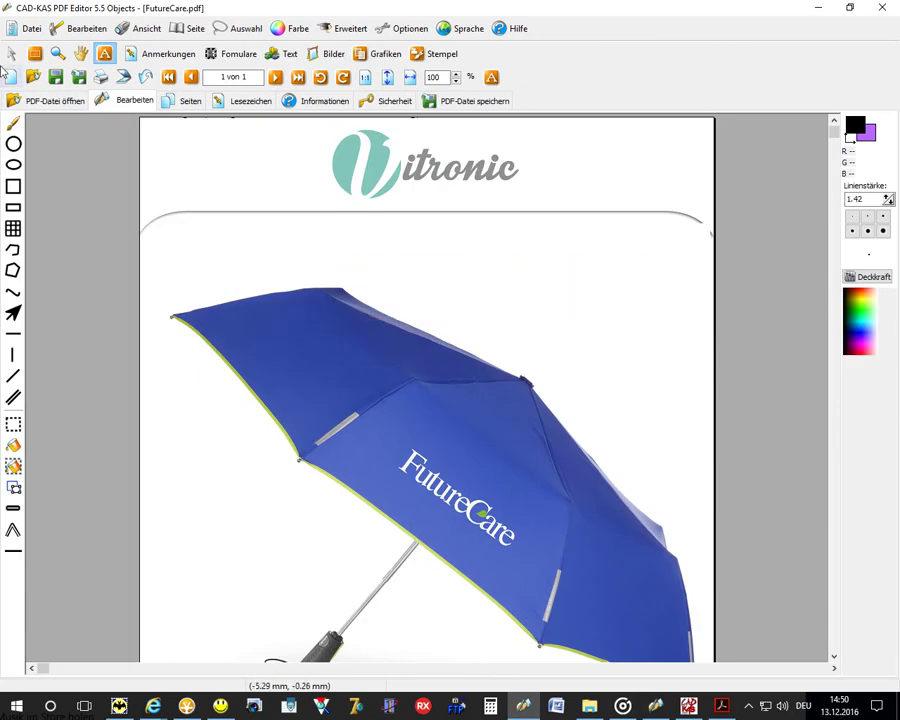
Select the umbrella picture with the arrow tool, then return to the PDF file list.
{"action": "left_click", "coordinate": [12, 53]}
{"action": "left_click", "coordinate": [404, 322]}
{"action": "scroll", "coordinate": [404, 322], "scroll_direction": "down", "scroll_amount": 3}
{"action": "left_click", "coordinate": [432, 303]}
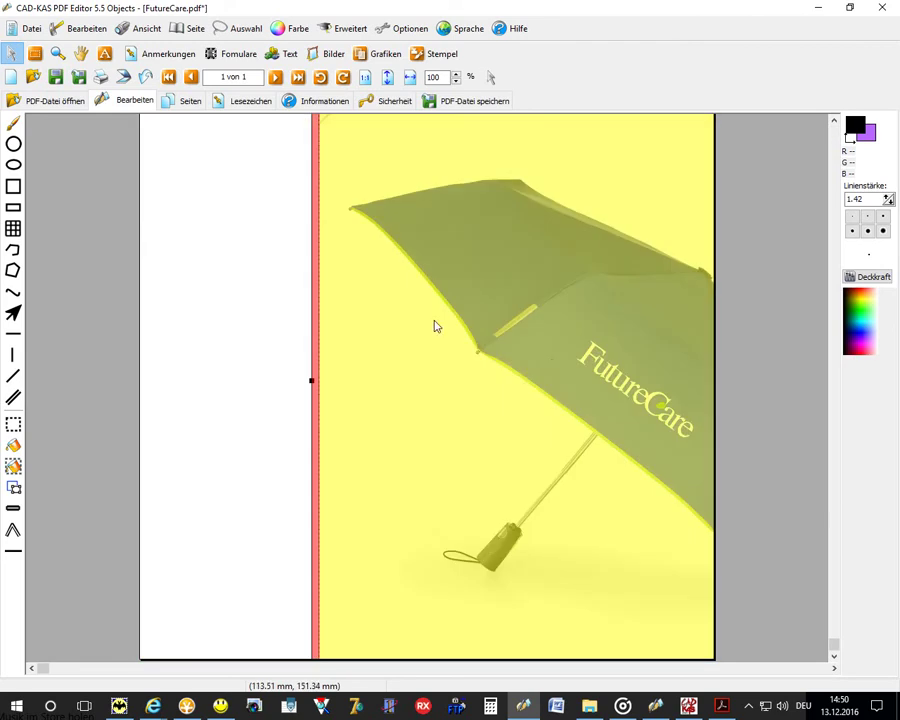
{"action": "left_click", "coordinate": [58, 101]}
{"action": "double_click", "coordinate": [200, 395]}
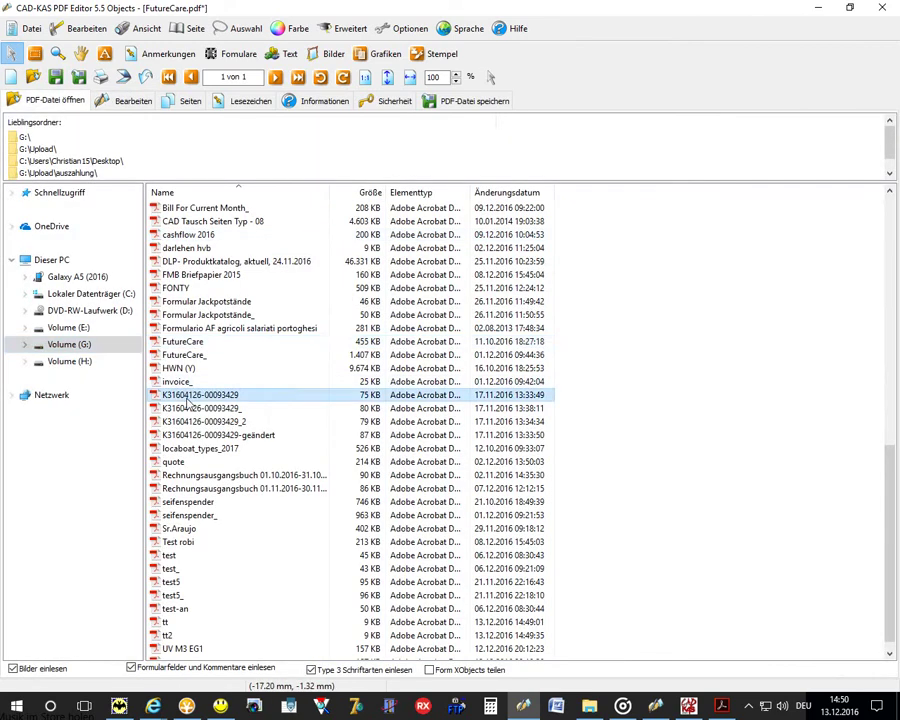
{"action": "left_click", "coordinate": [328, 408]}
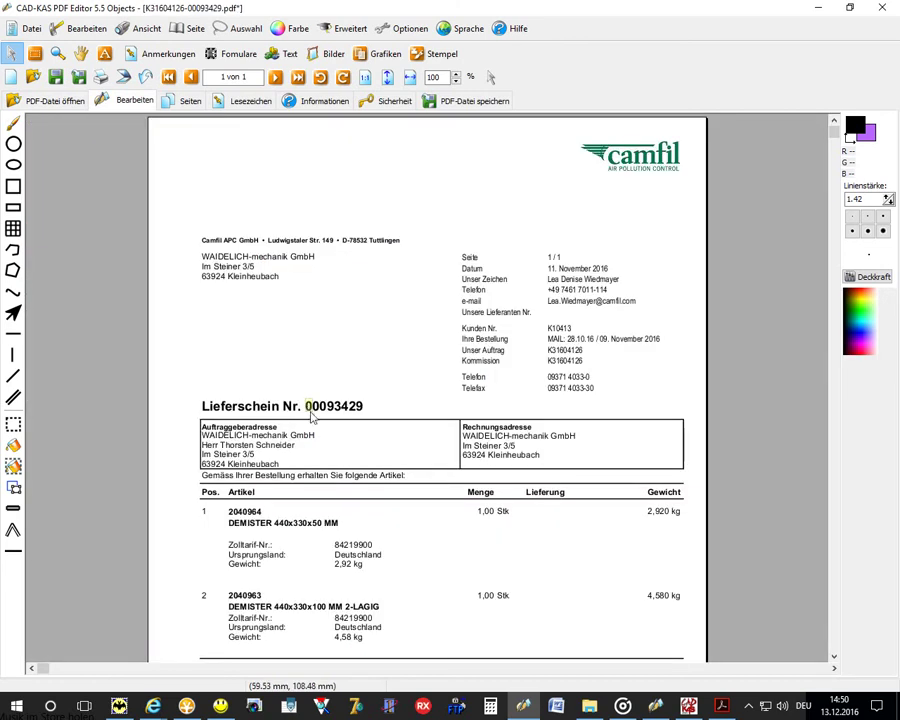
{"action": "left_click", "coordinate": [310, 404]}
{"action": "left_click", "coordinate": [326, 410]}
{"action": "left_click", "coordinate": [327, 410]}
{"action": "left_click", "coordinate": [327, 410]}
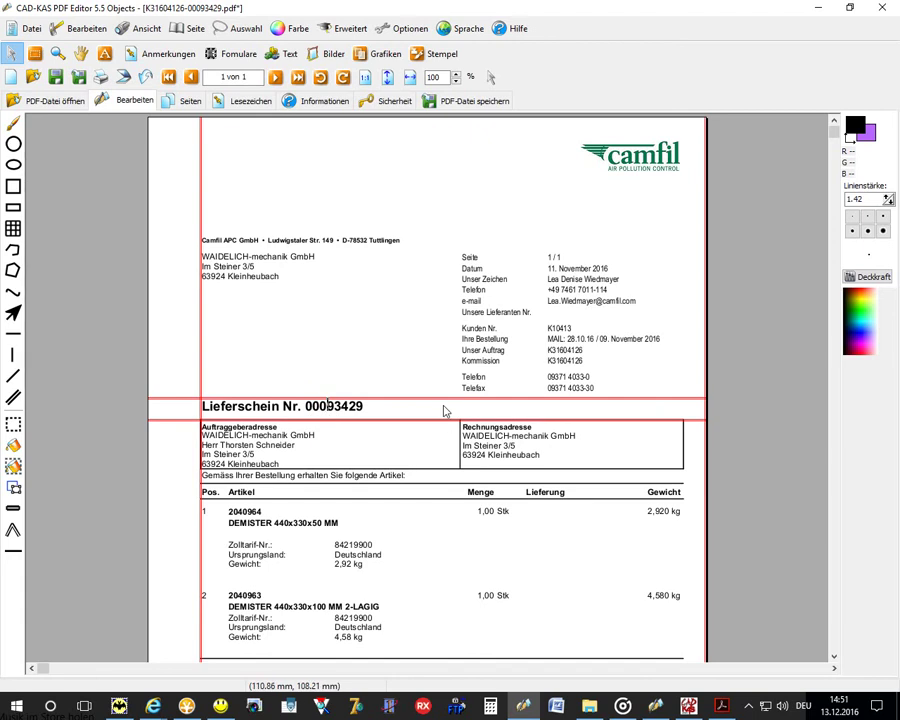
{"action": "key", "text": "BackSpace"}
{"action": "key", "text": "Delete"}
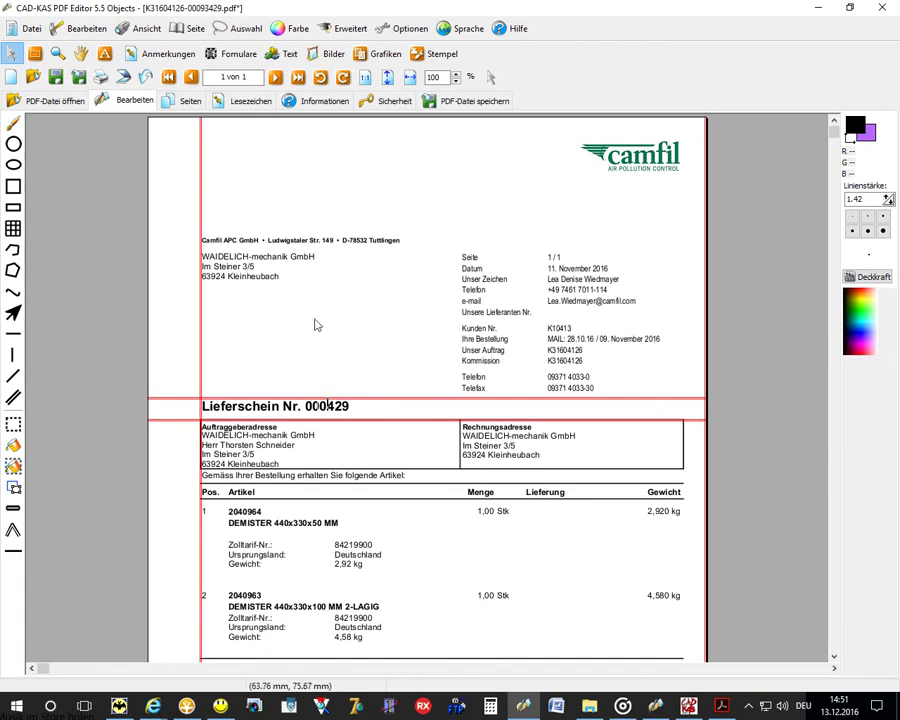
{"action": "left_click", "coordinate": [322, 178]}
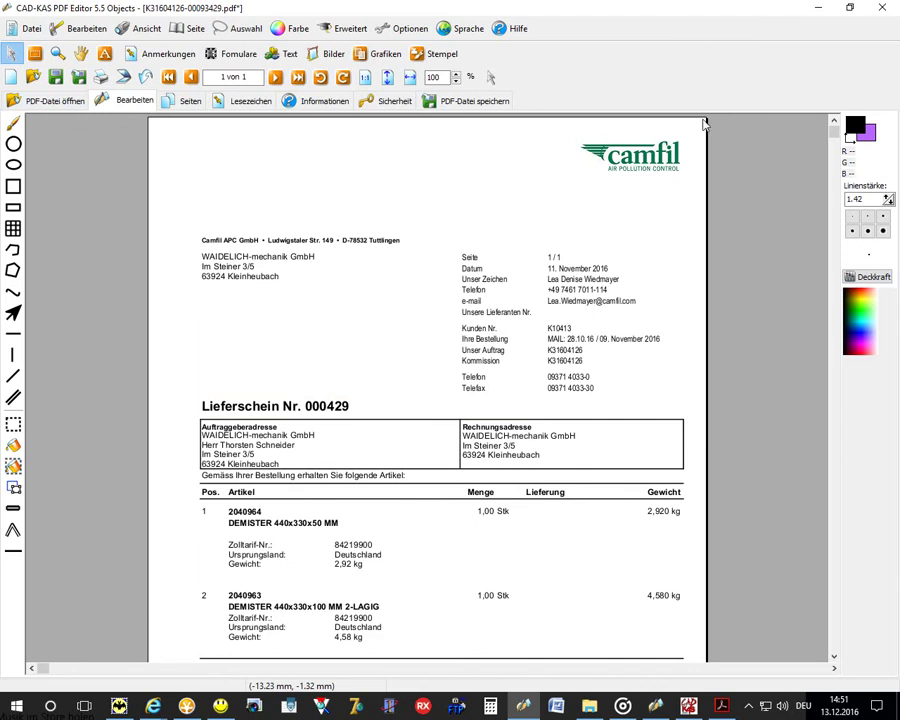
{"action": "left_click", "coordinate": [197, 712]}
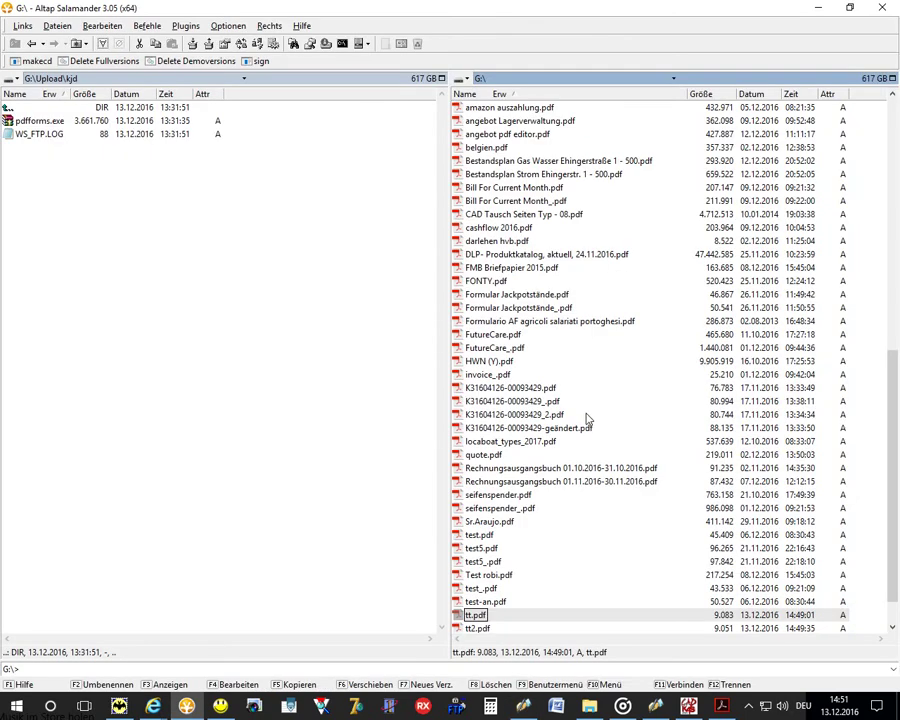
View bestell.txt in G:\Fertig\PDF Passwort Knacker 2\install\pdfknacker and mark the 19,99 EUR price.
{"action": "key", "text": "Home"}
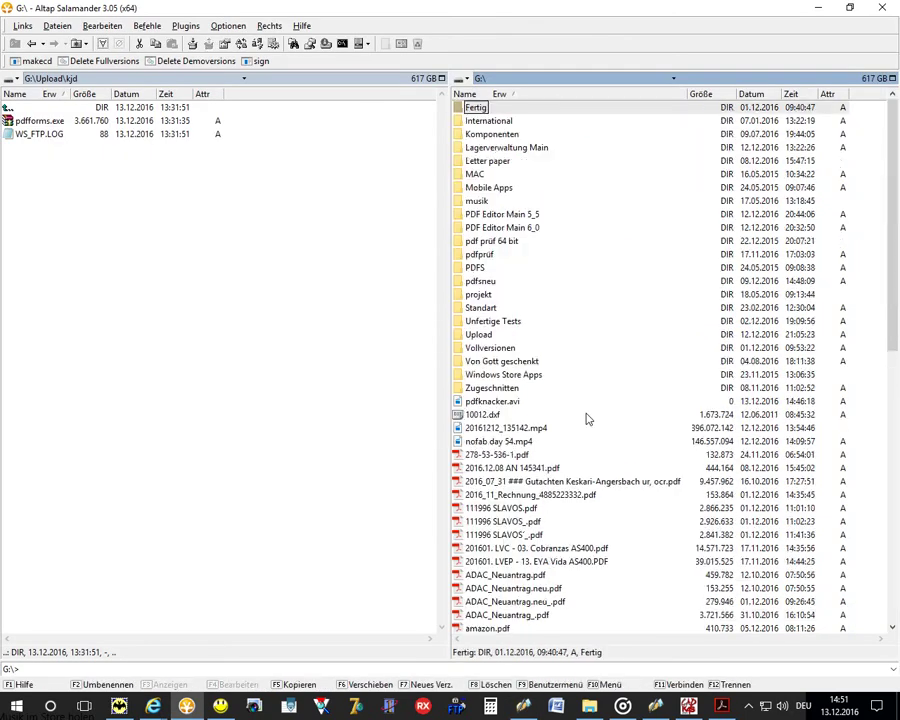
{"action": "key", "text": "Return"}
{"action": "type", "text": "ocrpdf"}
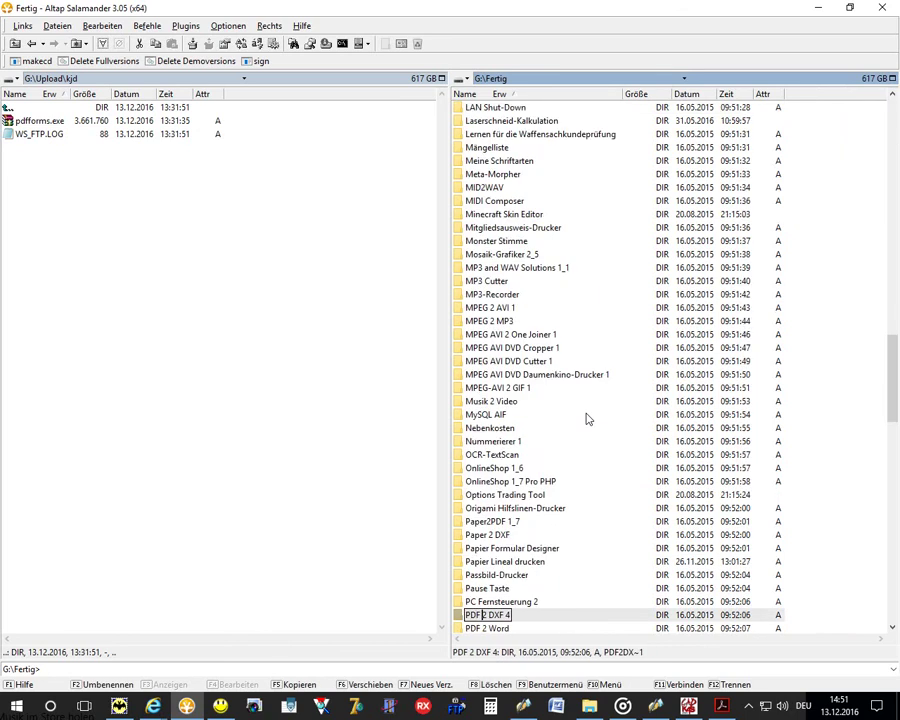
{"action": "key", "text": "Down"}
{"action": "key", "text": "Down"}
{"action": "type", "text": "p"}
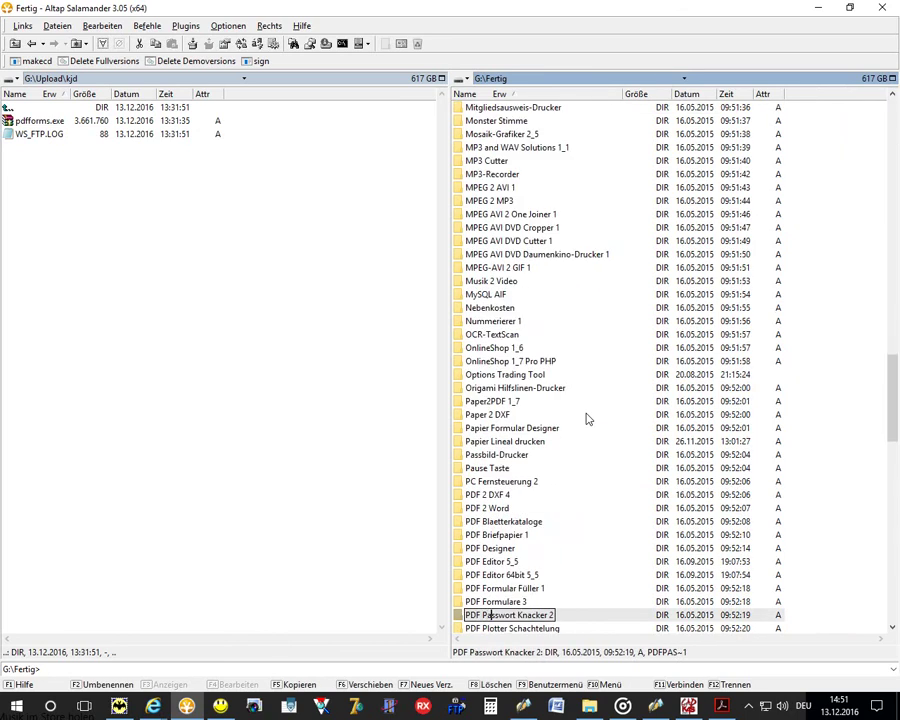
{"action": "key", "text": "Return"}
{"action": "key", "text": "Return"}
{"action": "key", "text": "Return"}
{"action": "type", "text": "be"}
{"action": "key", "text": "F3"}
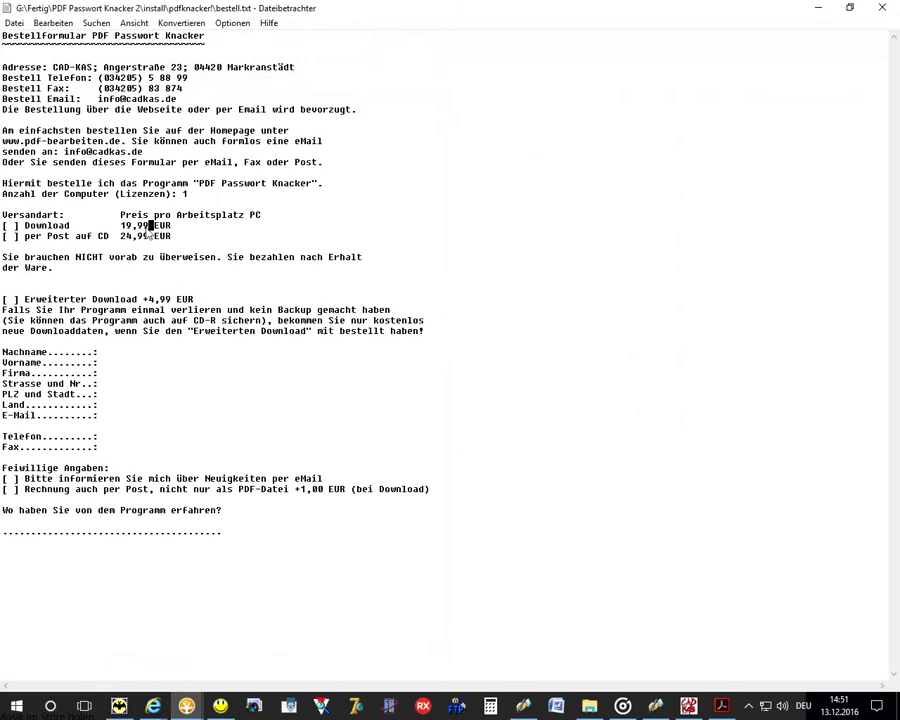
{"action": "left_click_drag", "start_coordinate": [155, 226], "coordinate": [120, 226]}
{"action": "key", "text": "Escape"}
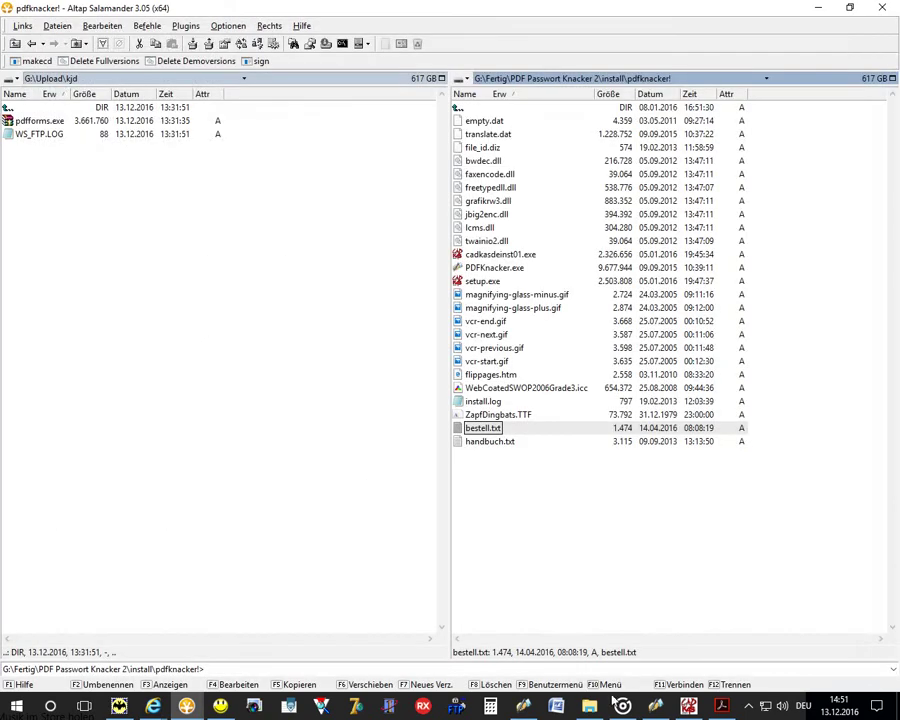
Bring the PDF Passwort Knacker 2.0 window, listing drive G: PDFs, back to the front.
{"action": "mouse_move", "coordinate": [652, 712]}
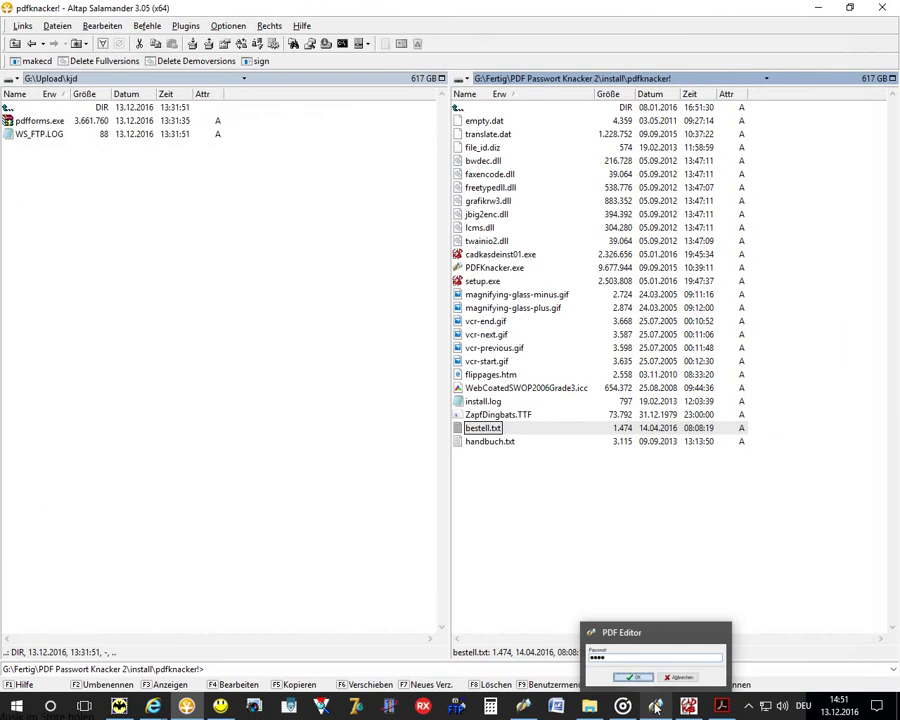
{"action": "left_click", "coordinate": [651, 712]}
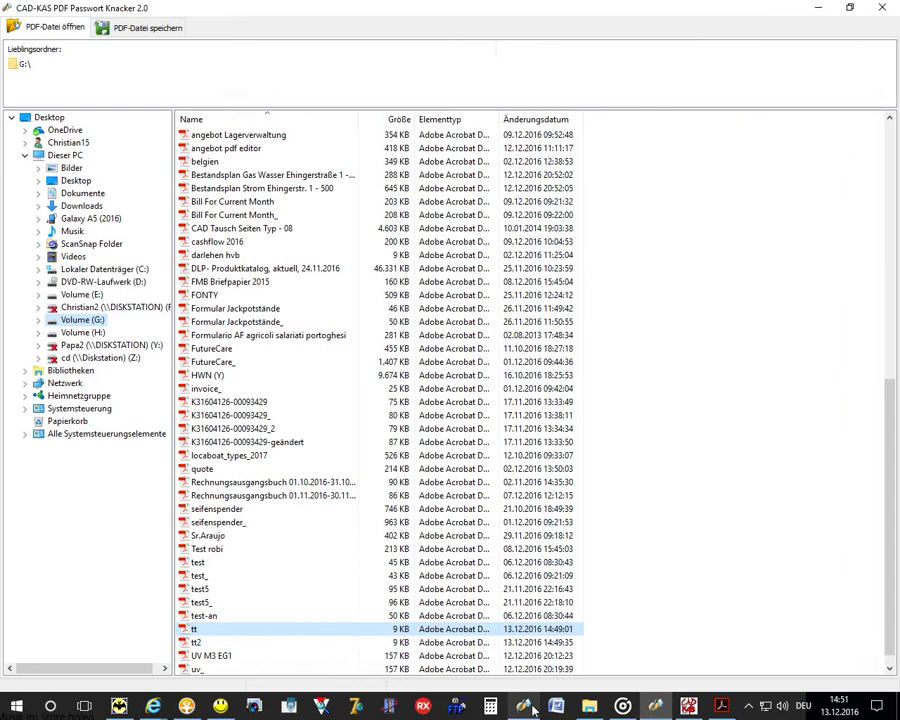
{"action": "mouse_move", "coordinate": [534, 710]}
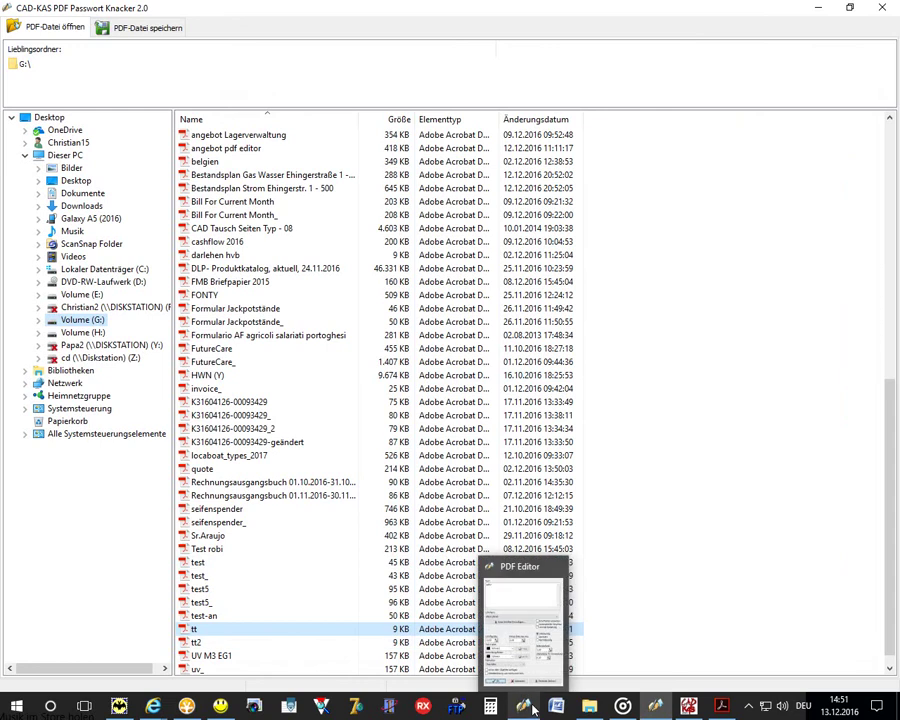